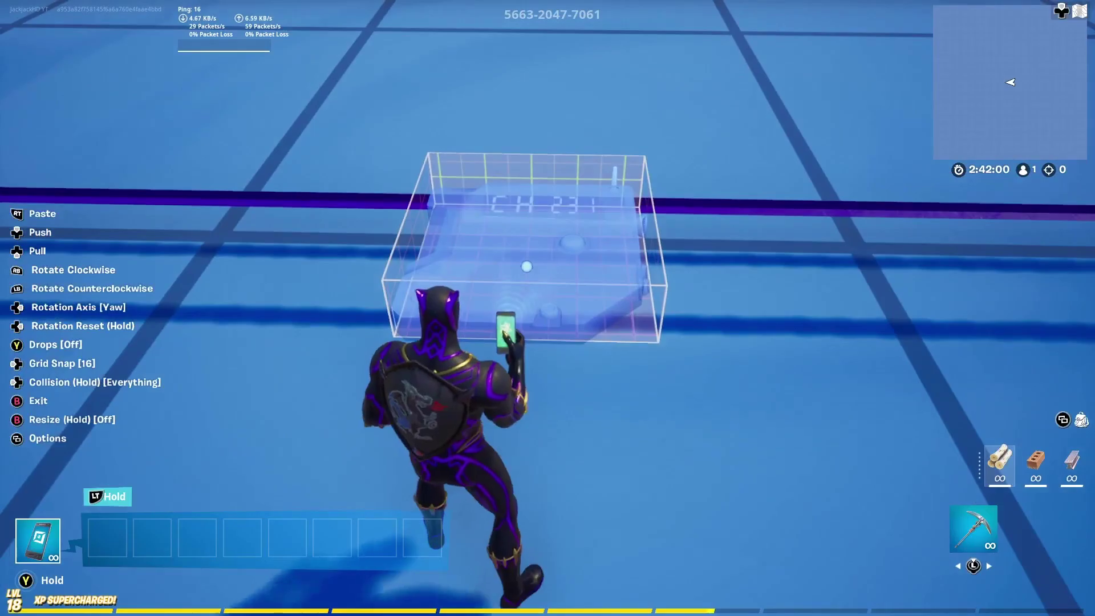
# Place a copy of the channel 231 trigger on the floor and set its Enabled on Game Start option to Disabled.
pyautogui.click(547, 308)
pyautogui.press('e')
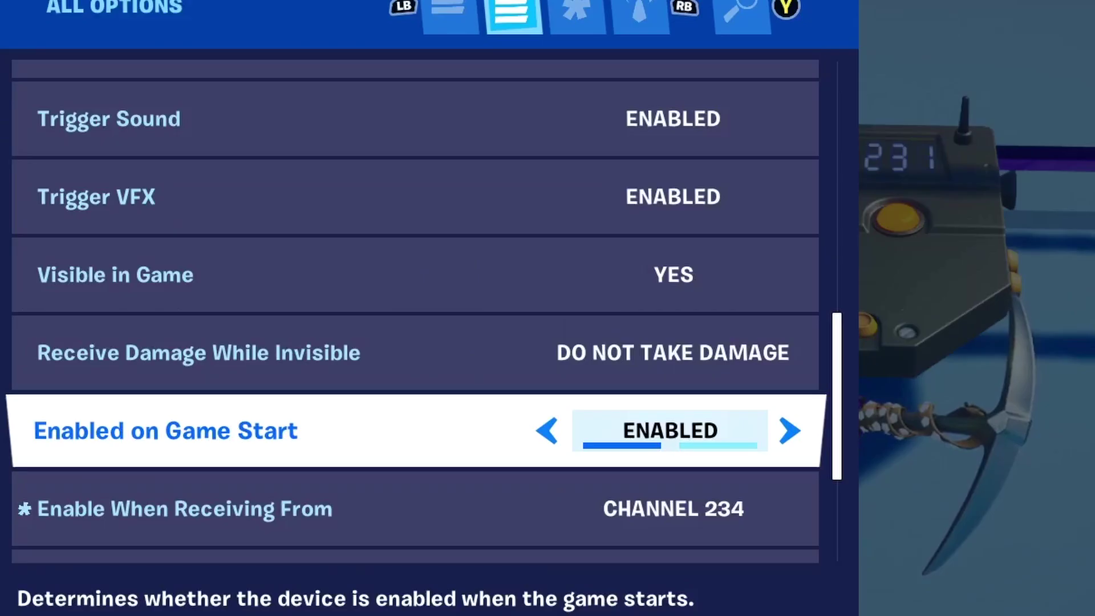
pyautogui.press('Right')
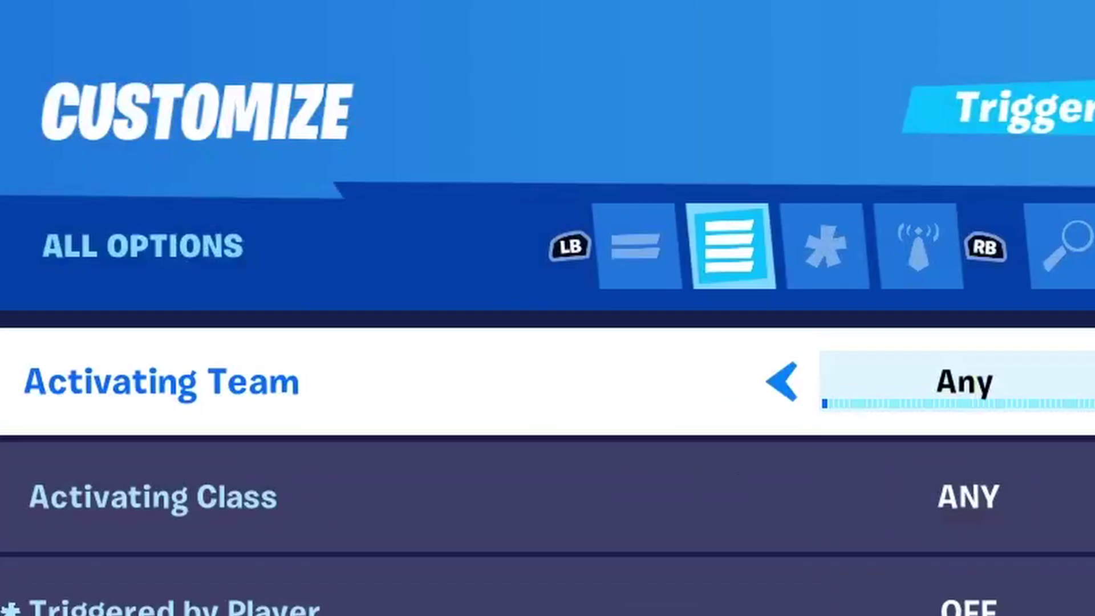
pyautogui.press('e')
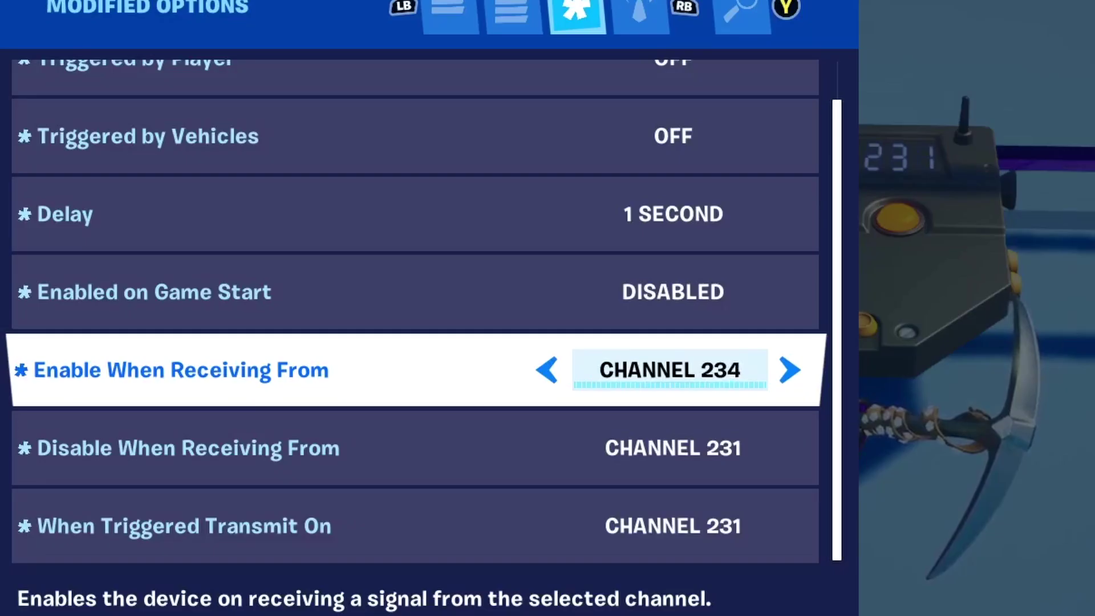
# Set Enable When Receiving From to channel 231, and both Disable When Receiving From and When Triggered Transmit On to channel 232.
pyautogui.press('Left')
pyautogui.press('Left')
pyautogui.press('Left')
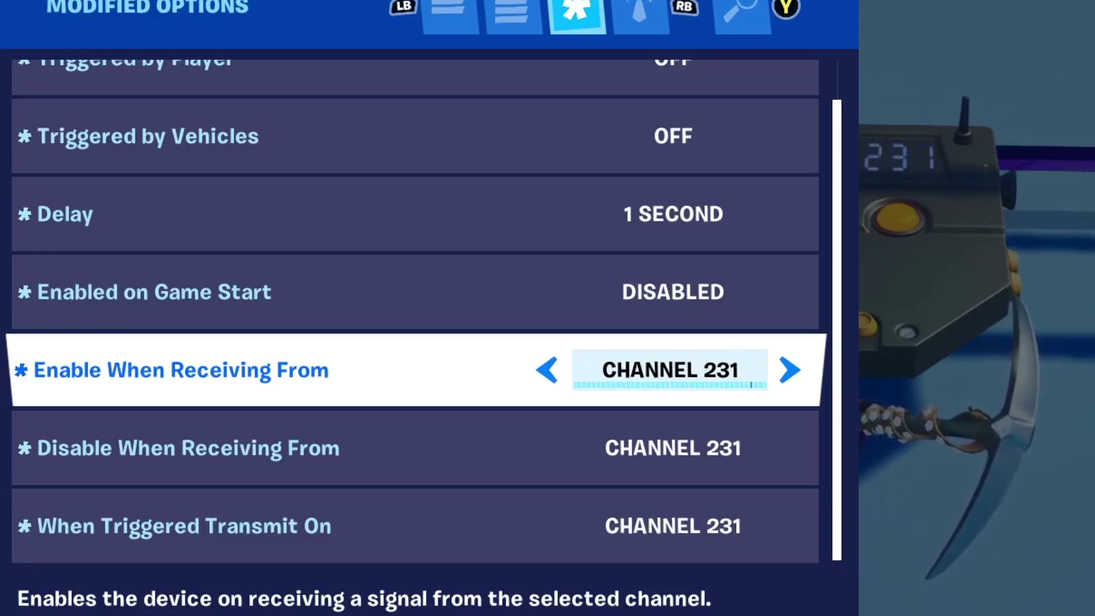
pyautogui.press('Down')
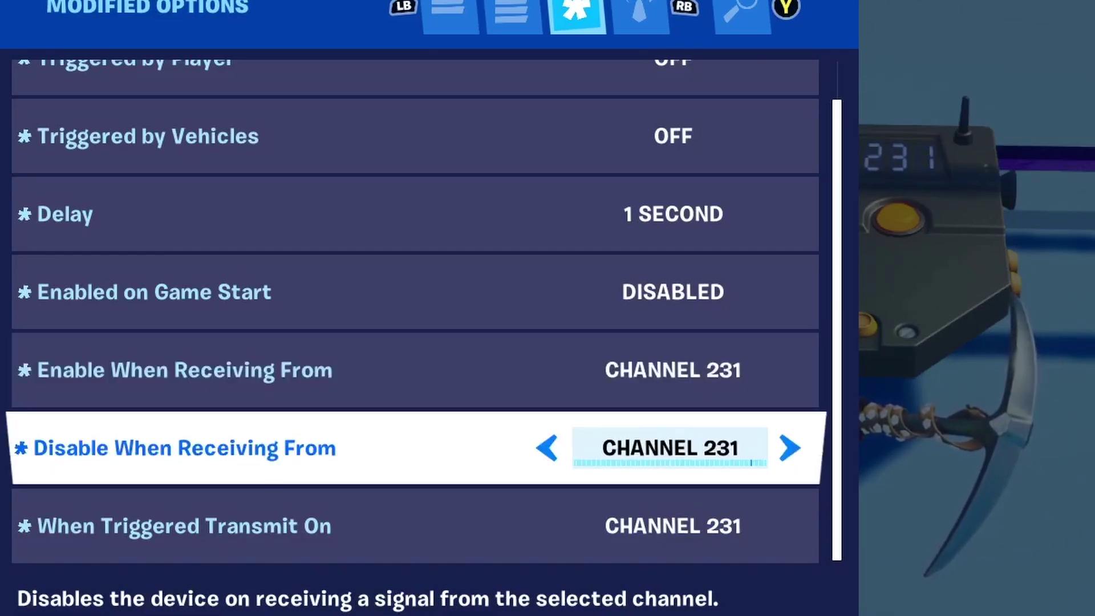
pyautogui.press('Right')
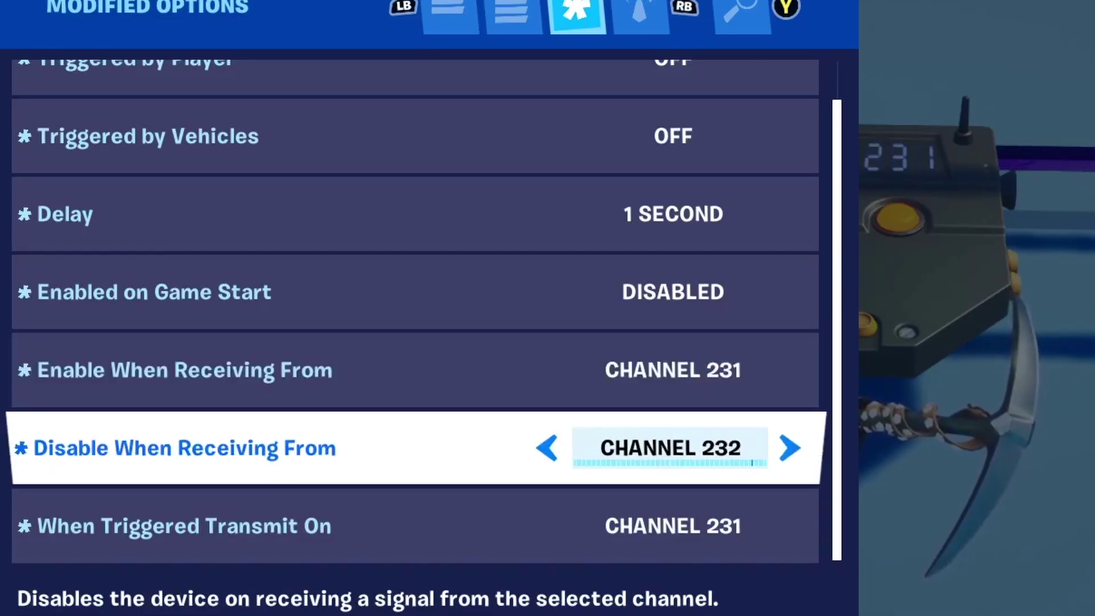
pyautogui.press('Down')
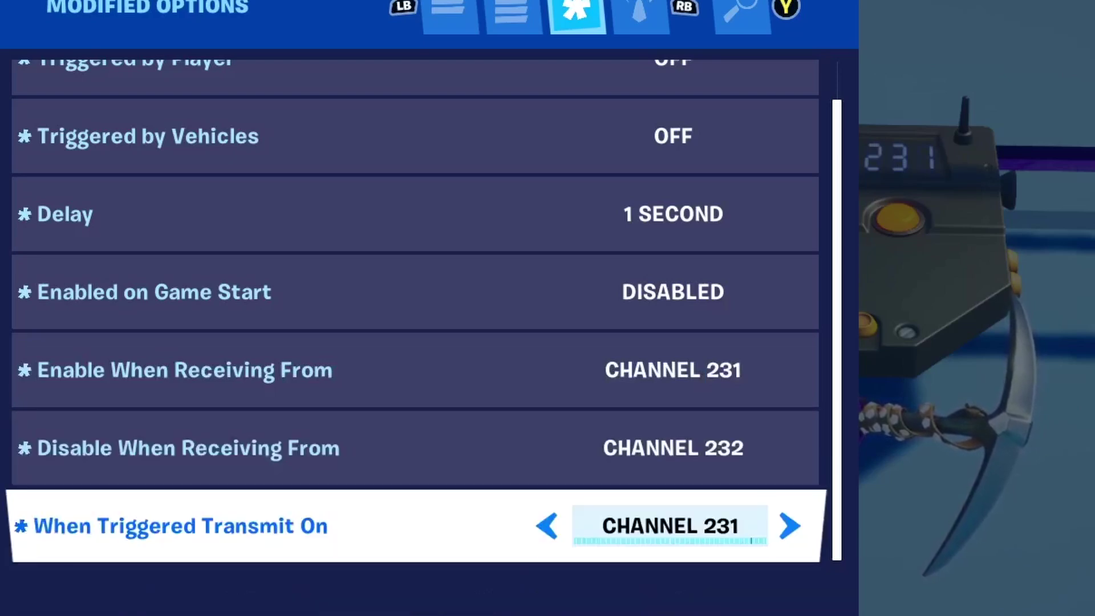
pyautogui.press('Right')
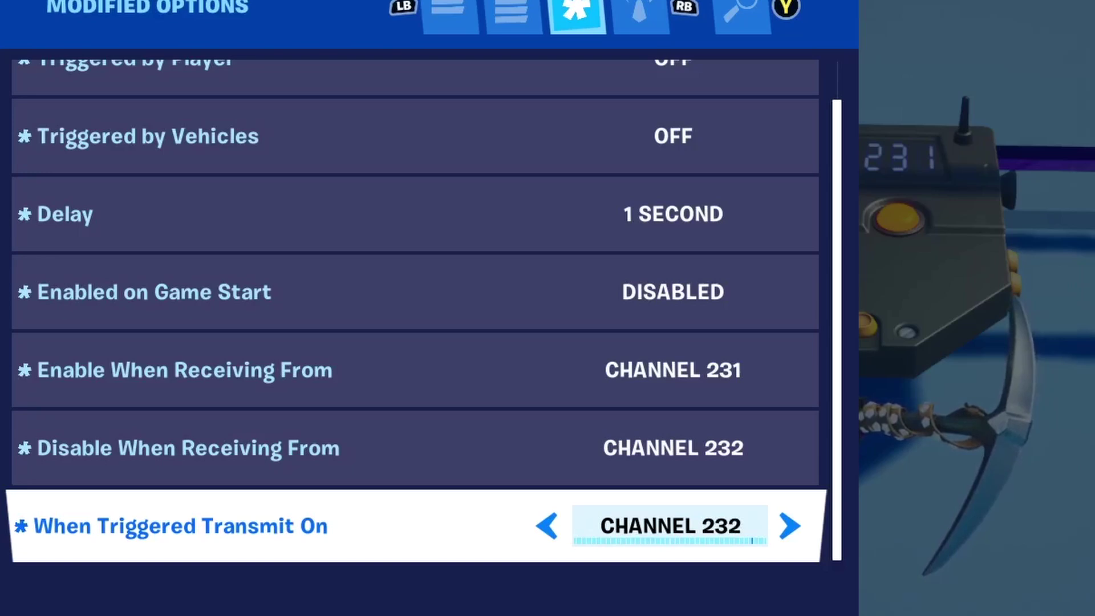
pyautogui.press('Escape')
# Copy the configured channel 232 trigger and paste the duplicate further along the row.
pyautogui.hotkey('ctrl', 'c')
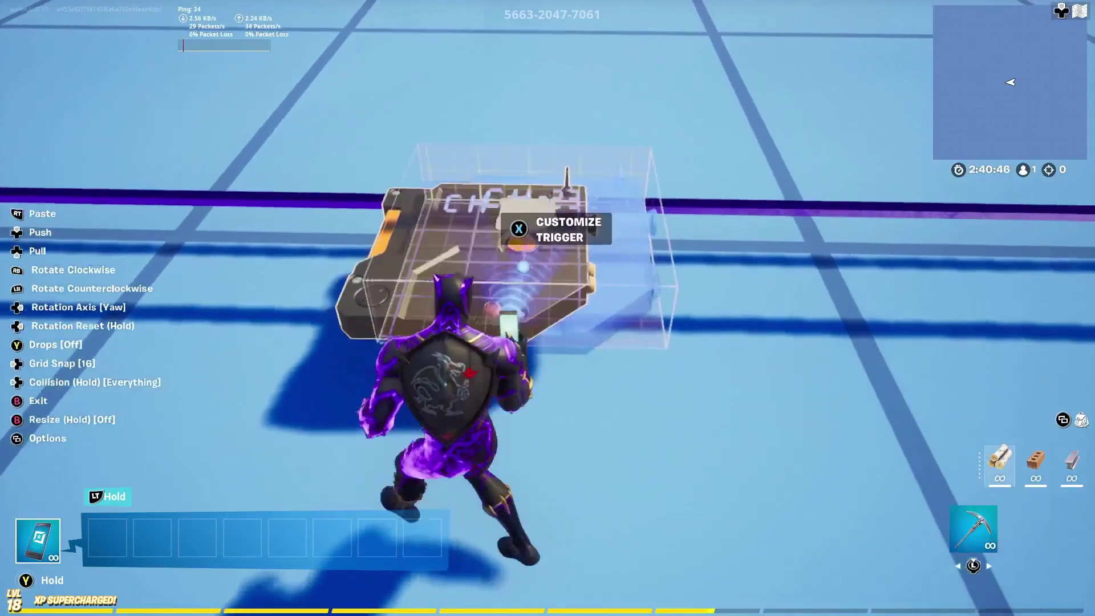
pyautogui.press('d')
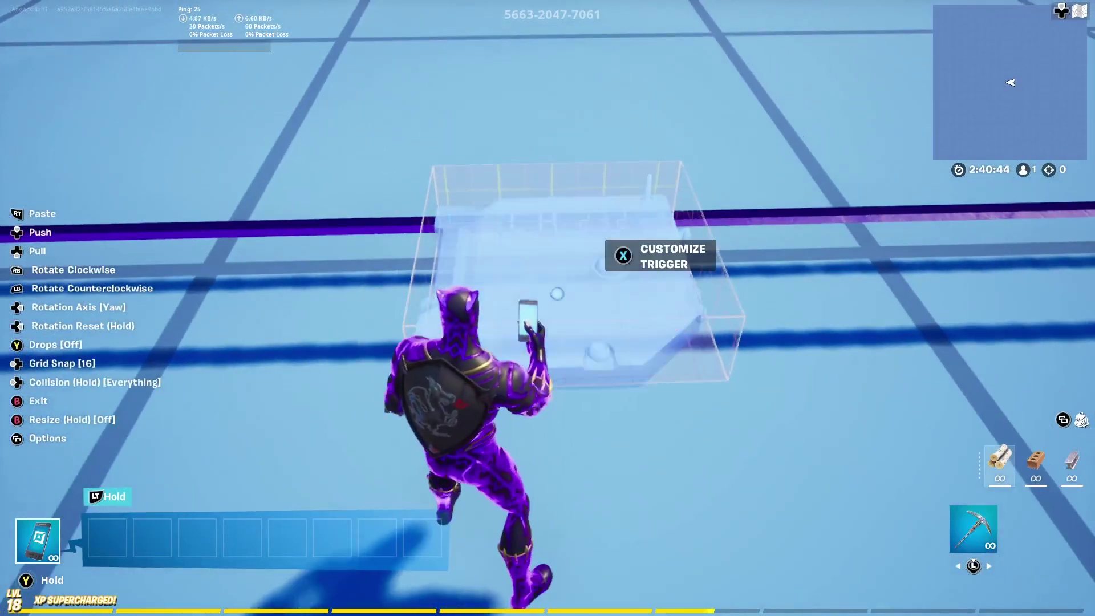
pyautogui.click(548, 308)
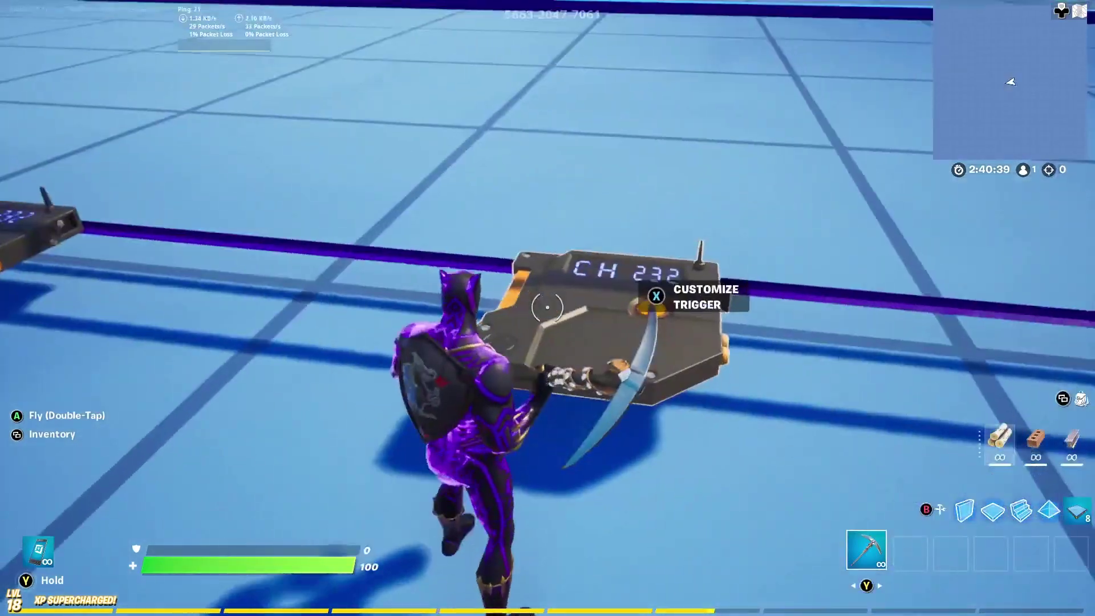
# Set the new trigger's Enable When Receiving From to channel 232, and its Disable When Receiving From and When Triggered Transmit On to channel 233.
pyautogui.press('e')
pyautogui.press('Down')
pyautogui.press('Down')
pyautogui.press('Down')
pyautogui.press('Down')
pyautogui.press('Down')
pyautogui.press('Up')
pyautogui.press('Up')
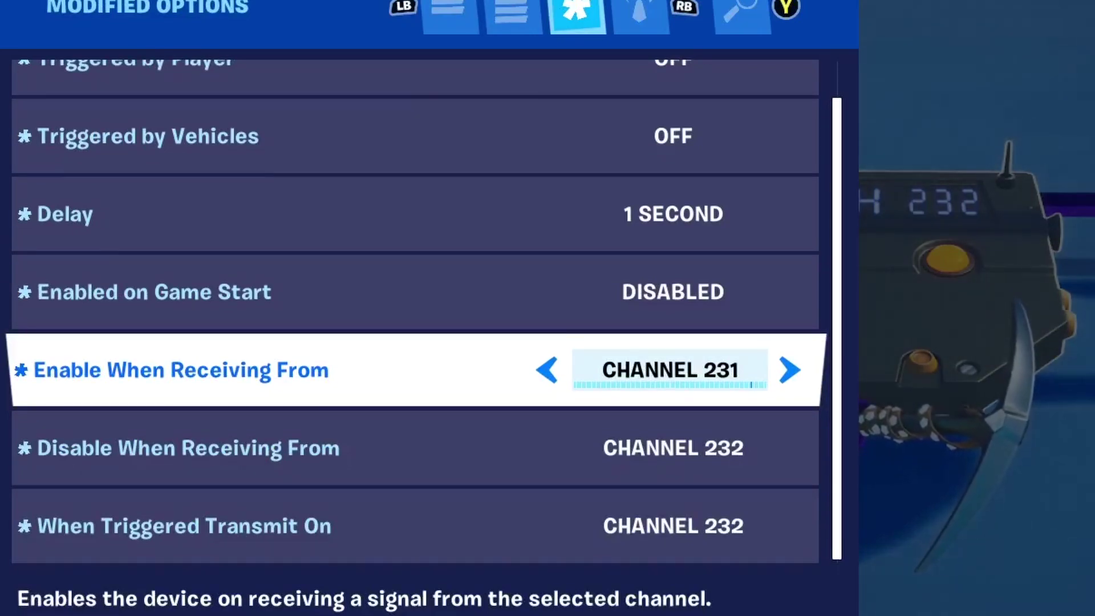
pyautogui.press('Down')
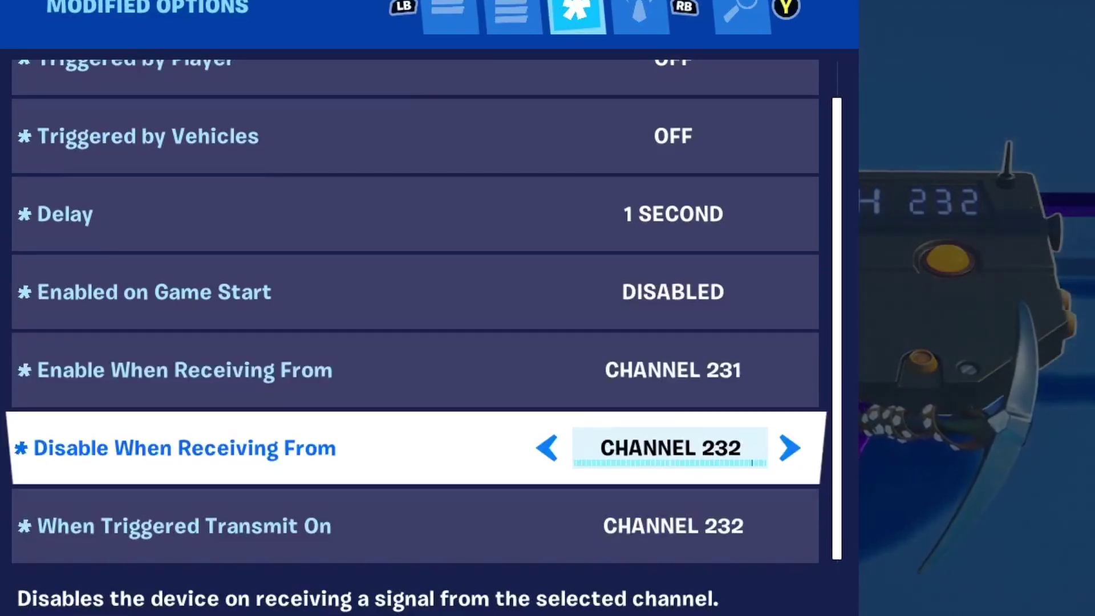
pyautogui.press('Down')
pyautogui.press('Up')
pyautogui.press('Up')
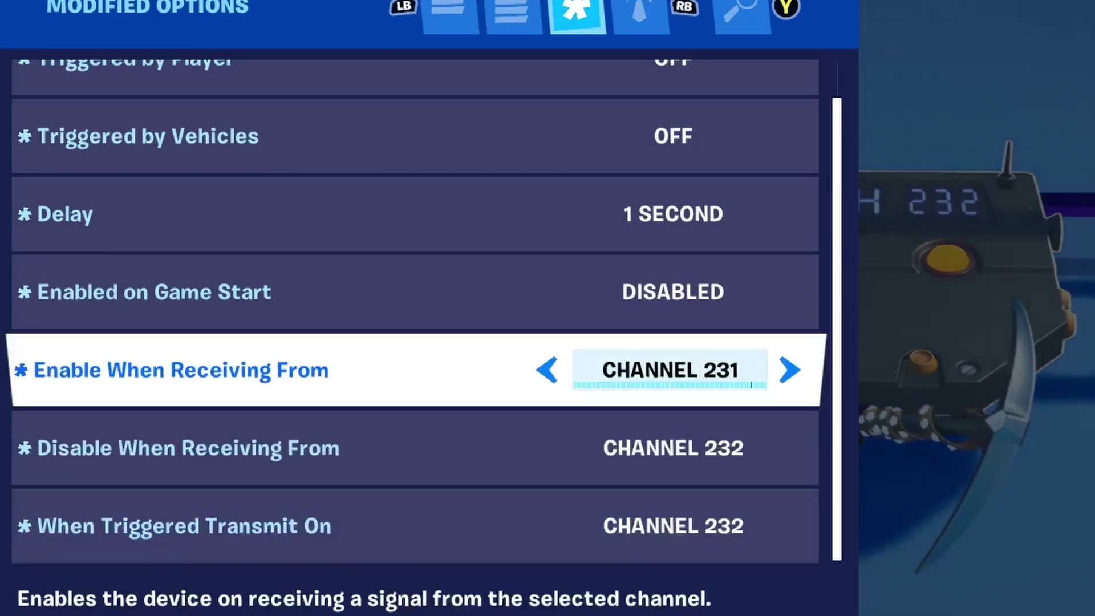
pyautogui.press('Right')
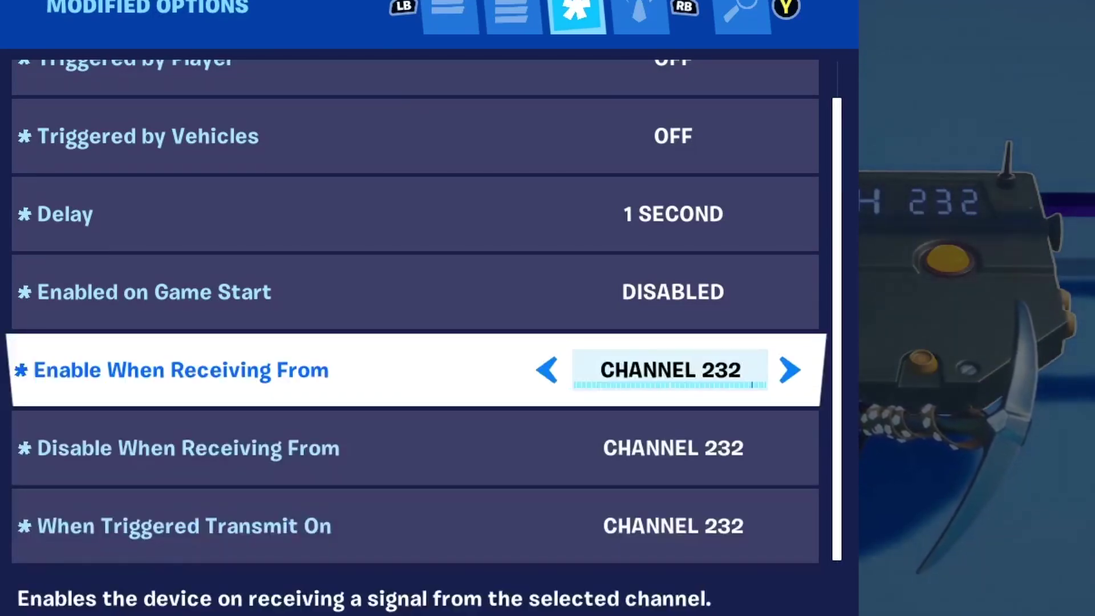
pyautogui.press('Down')
pyautogui.press('Right')
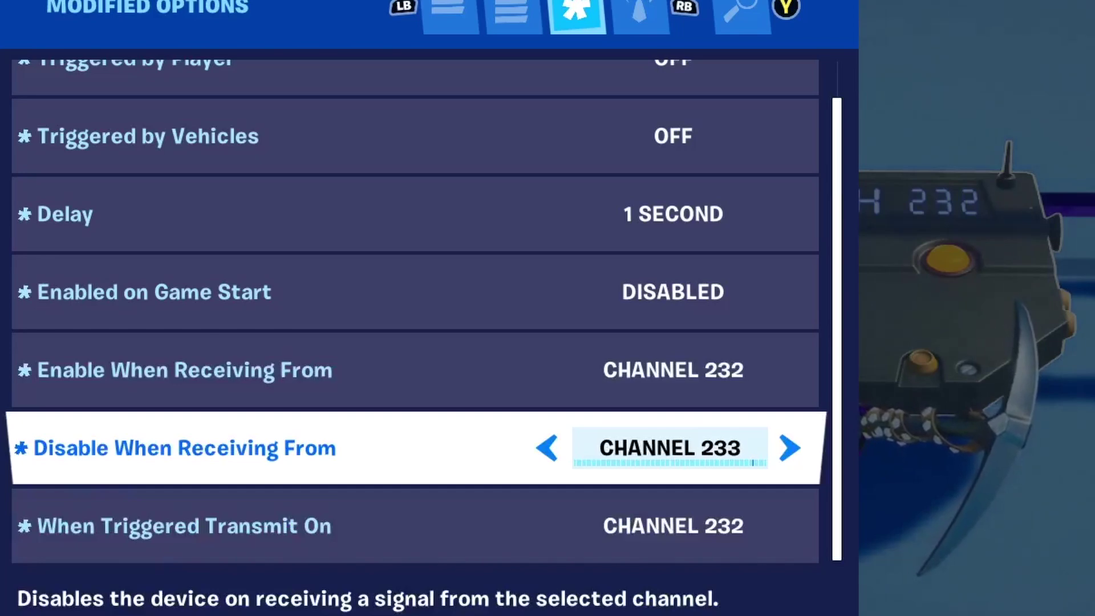
pyautogui.press('Down')
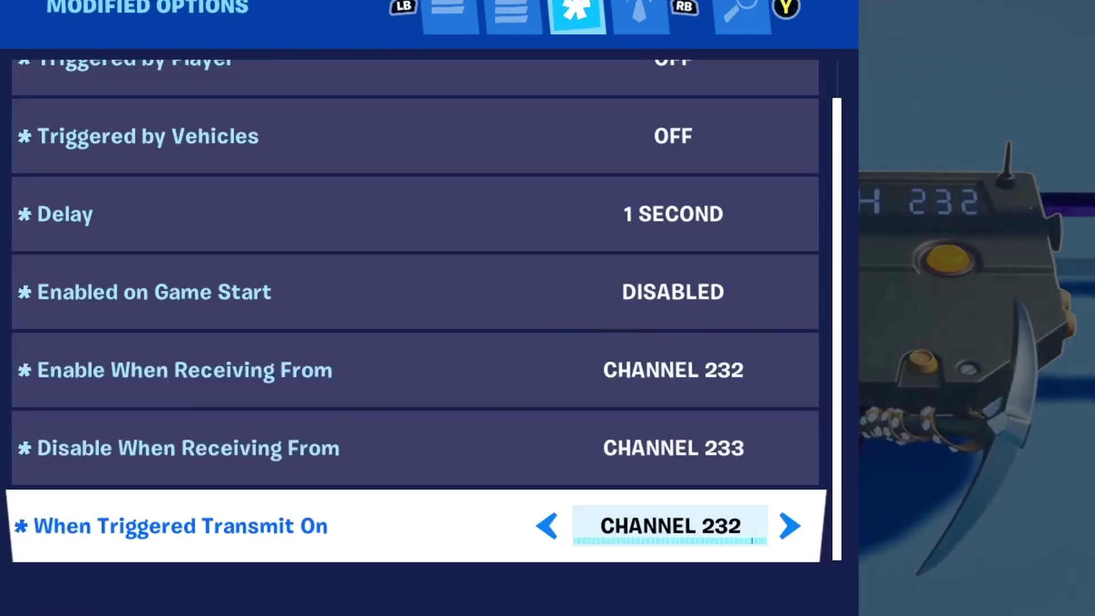
pyautogui.press('Right')
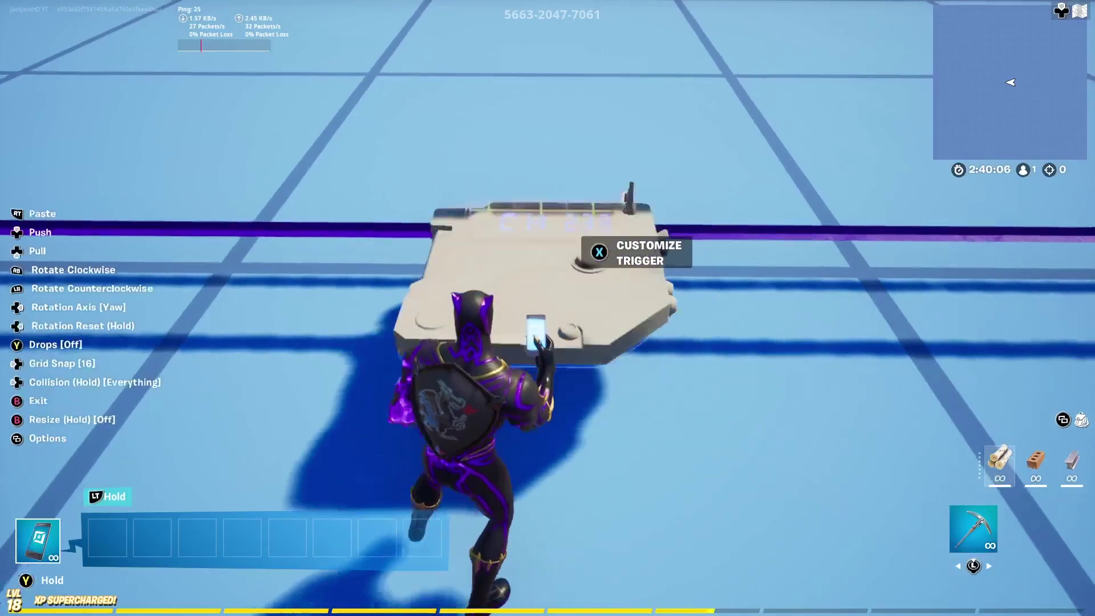
# Place a copy of the channel 233 trigger further along, enabled by channel 233, disabled by channel 234 and transmitting on channel 234.
pyautogui.press('d')
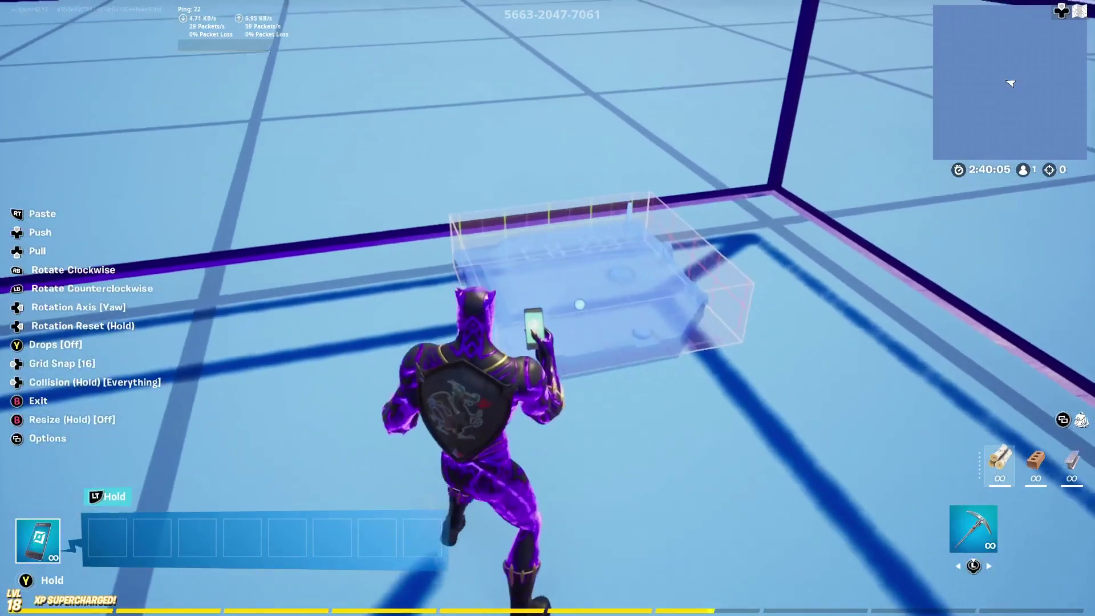
pyautogui.press('f')
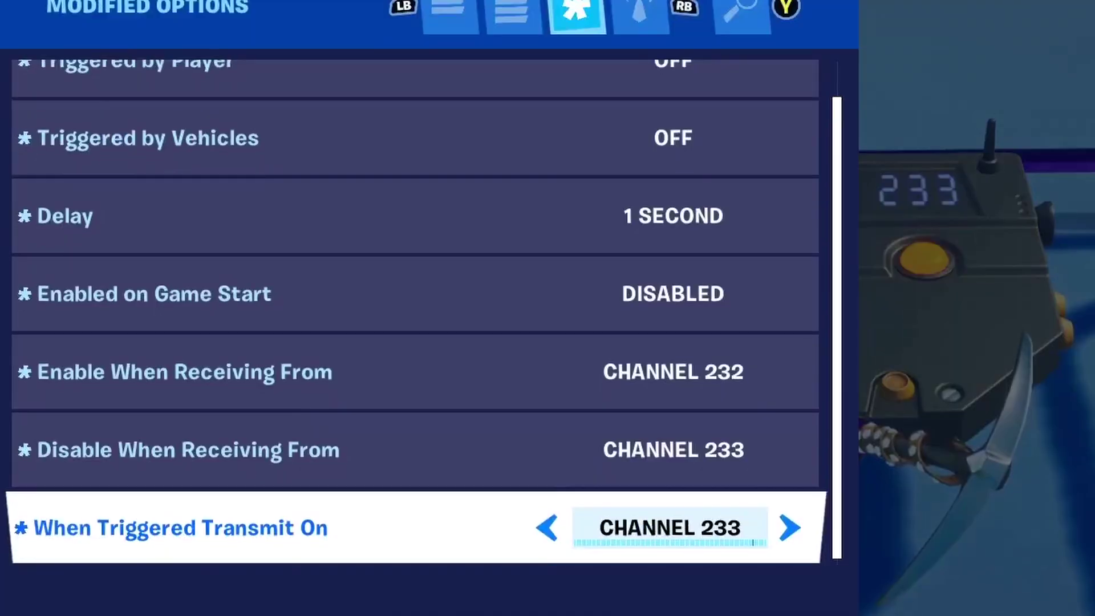
pyautogui.press('Up')
pyautogui.press('Up')
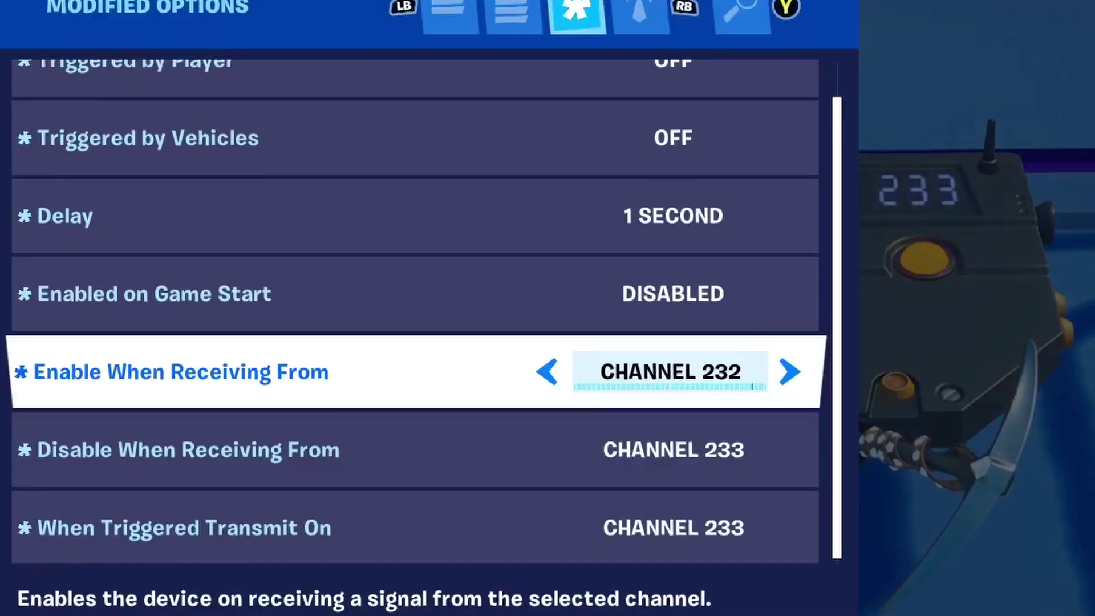
pyautogui.press('Right')
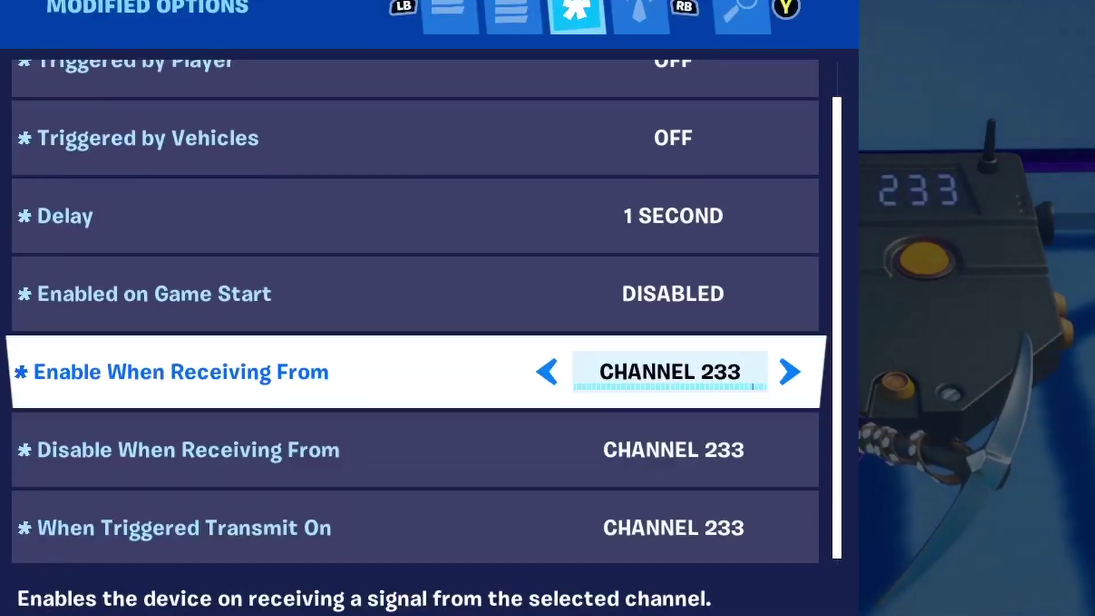
pyautogui.press('Down')
pyautogui.press('Right')
pyautogui.press('Down')
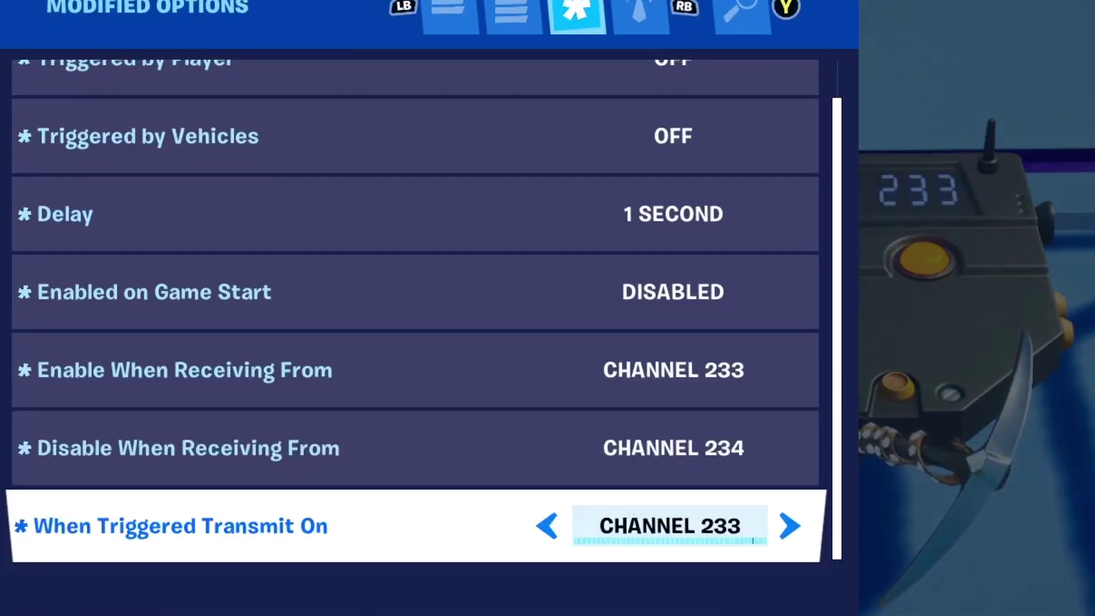
pyautogui.press('Right')
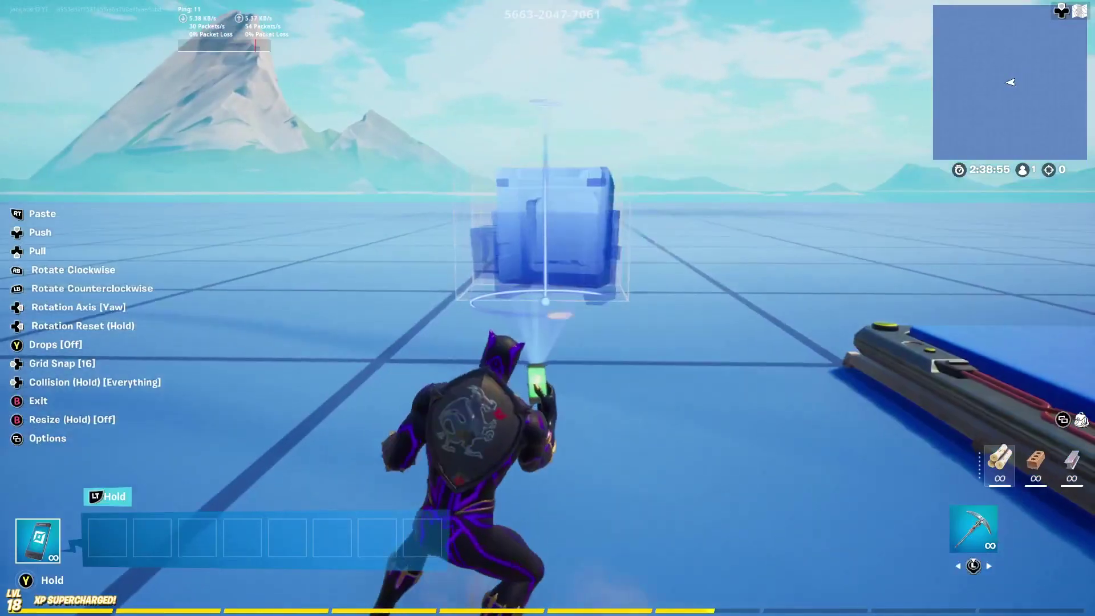
# Rotate the item granter and place it on the floor beside the sequencer.
pyautogui.press('d')
pyautogui.press('r')
pyautogui.press('r')
pyautogui.press('r')
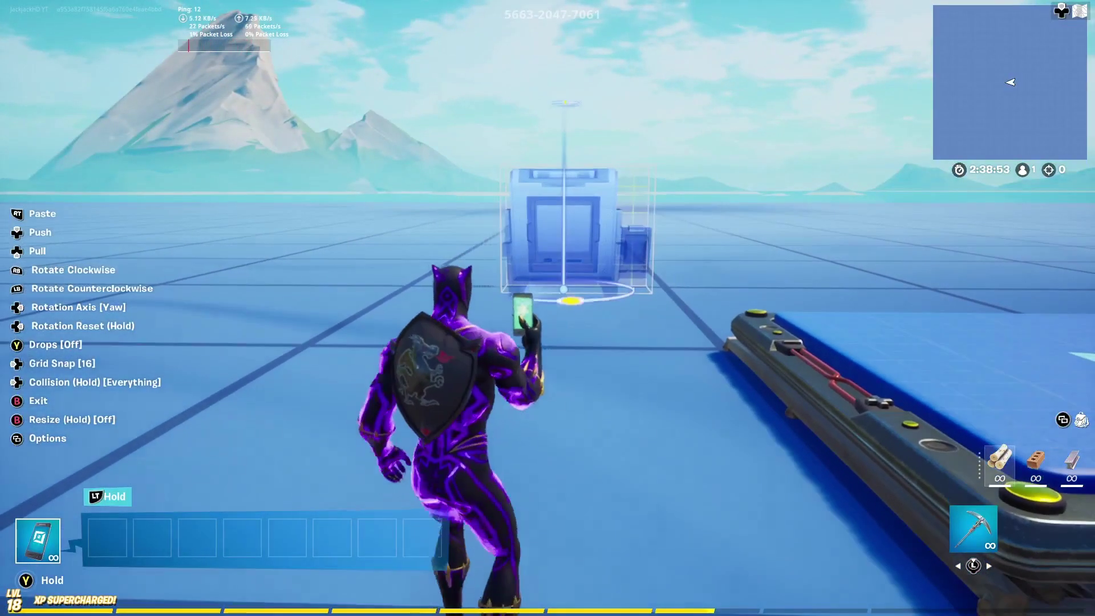
pyautogui.click(548, 308)
pyautogui.press('f')
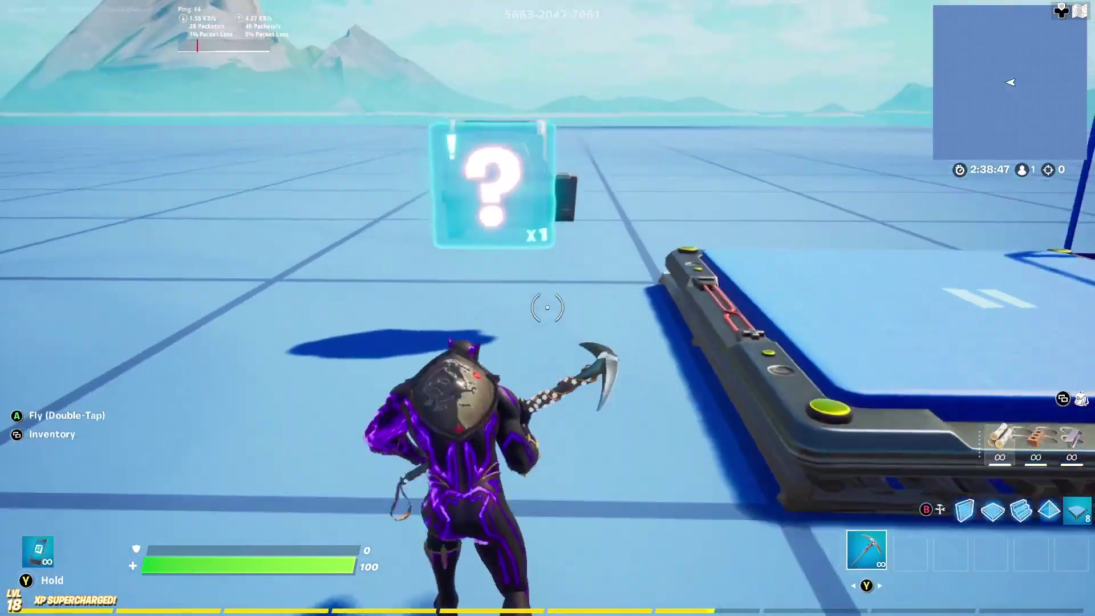
pyautogui.press('w')
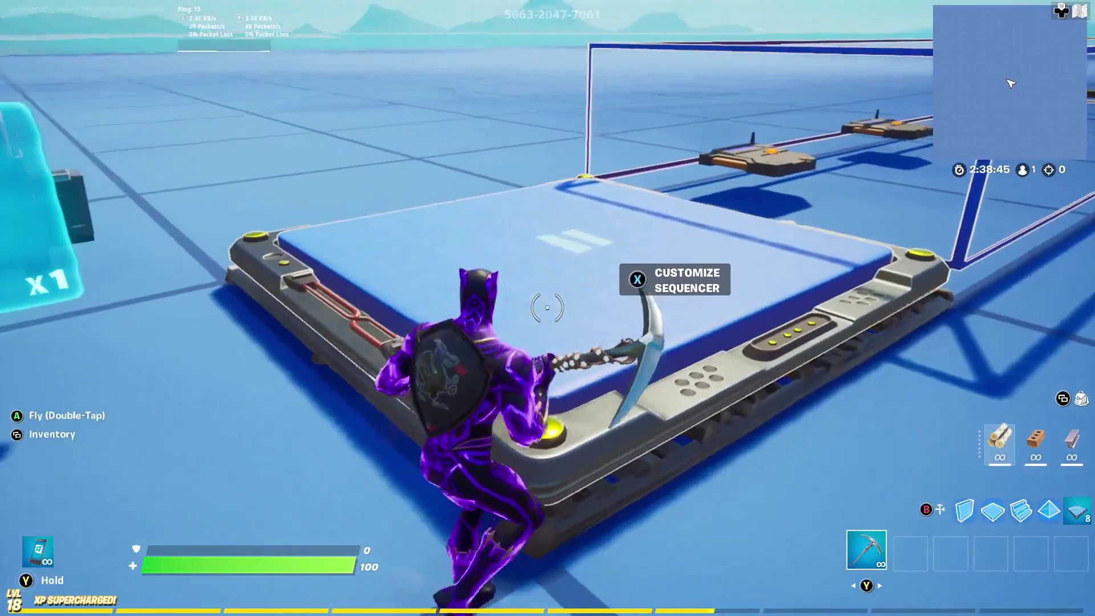
pyautogui.press('w')
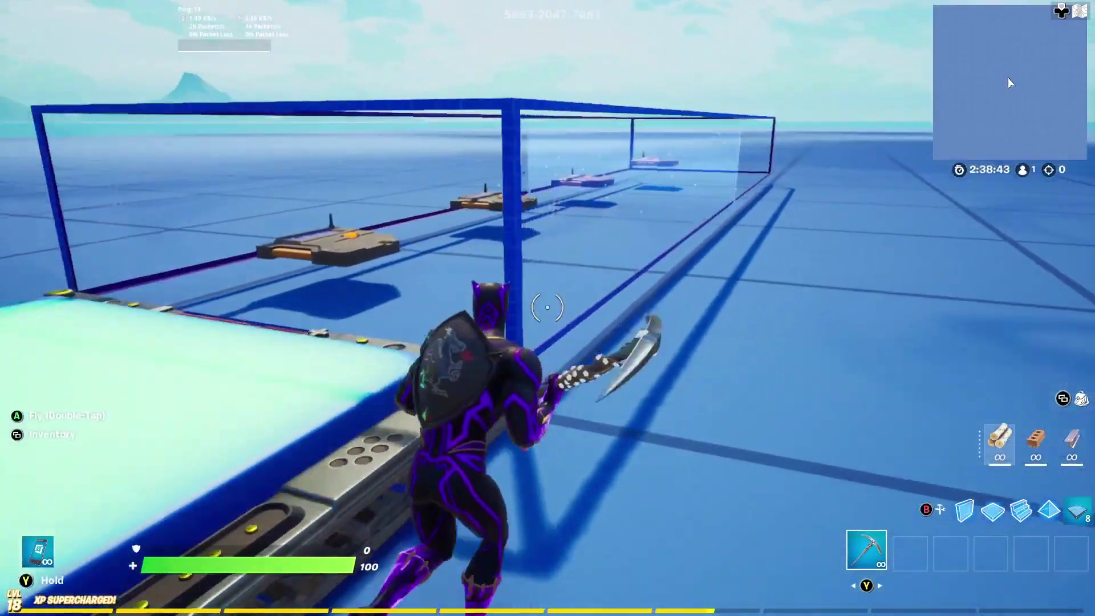
pyautogui.press('w')
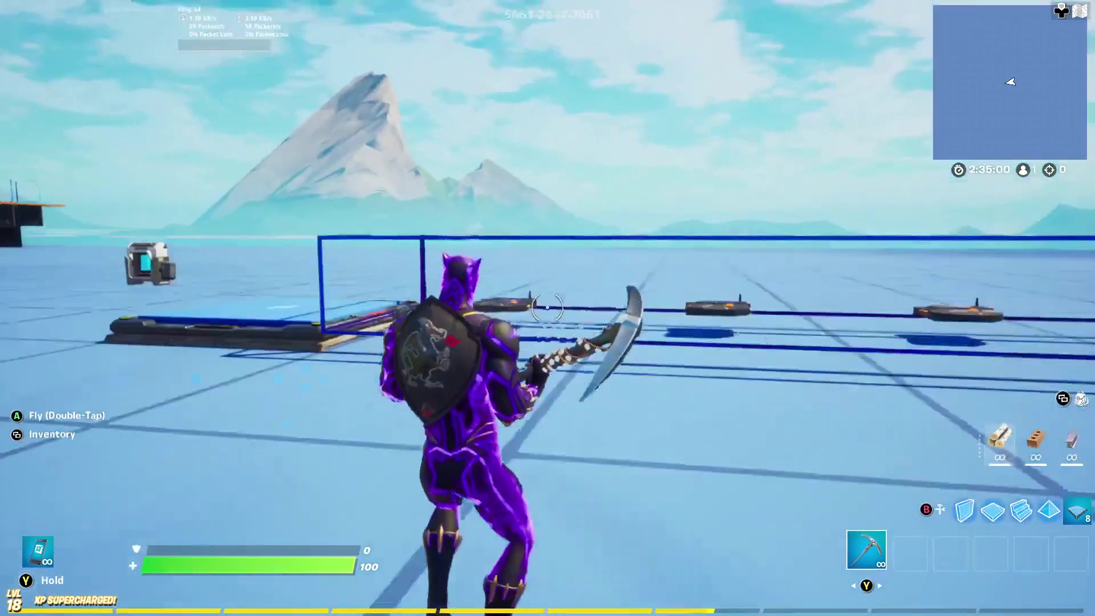
# Set Enable When Receiving From to No Channel on the channel 231 trigger next to the sequencer.
pyautogui.press('f')
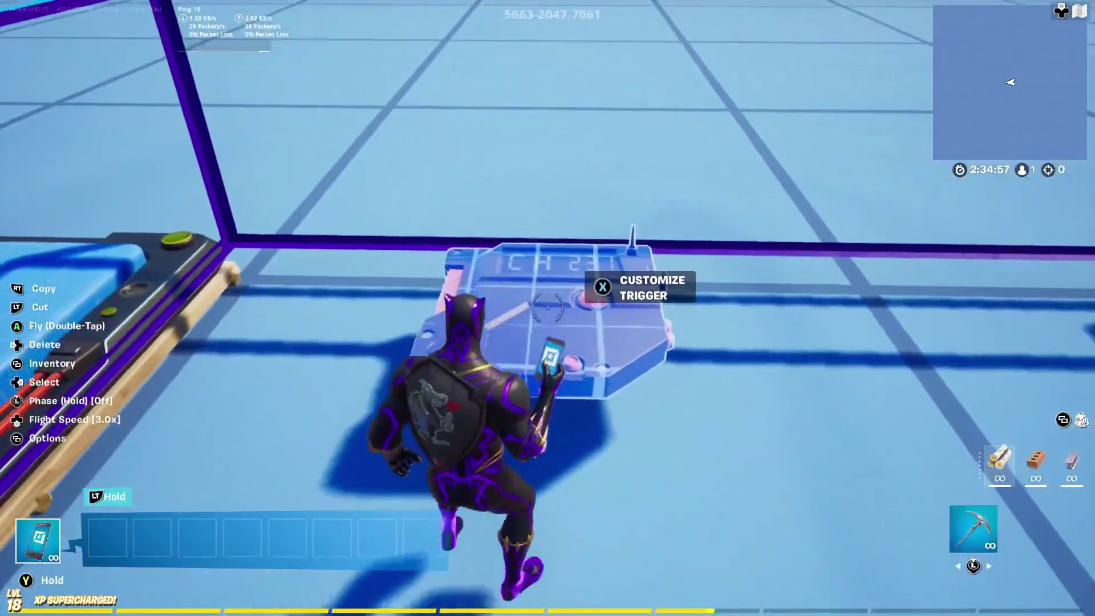
pyautogui.click(547, 308)
pyautogui.press('e')
pyautogui.press('Right')
pyautogui.press('Right')
pyautogui.press('Right')
pyautogui.press('Right')
pyautogui.press('Right')
pyautogui.press('Right')
pyautogui.press('Right')
pyautogui.press('Right')
pyautogui.press('Right')
pyautogui.press('Right')
pyautogui.press('Right')
pyautogui.press('Right')
pyautogui.press('Right')
pyautogui.press('Right')
pyautogui.press('Right')
pyautogui.press('Right')
pyautogui.press('Right')
pyautogui.press('Right')
pyautogui.press('Right')
pyautogui.press('Right')
pyautogui.press('Right')
pyautogui.press('Right')
pyautogui.press('Right')
pyautogui.press('Right')
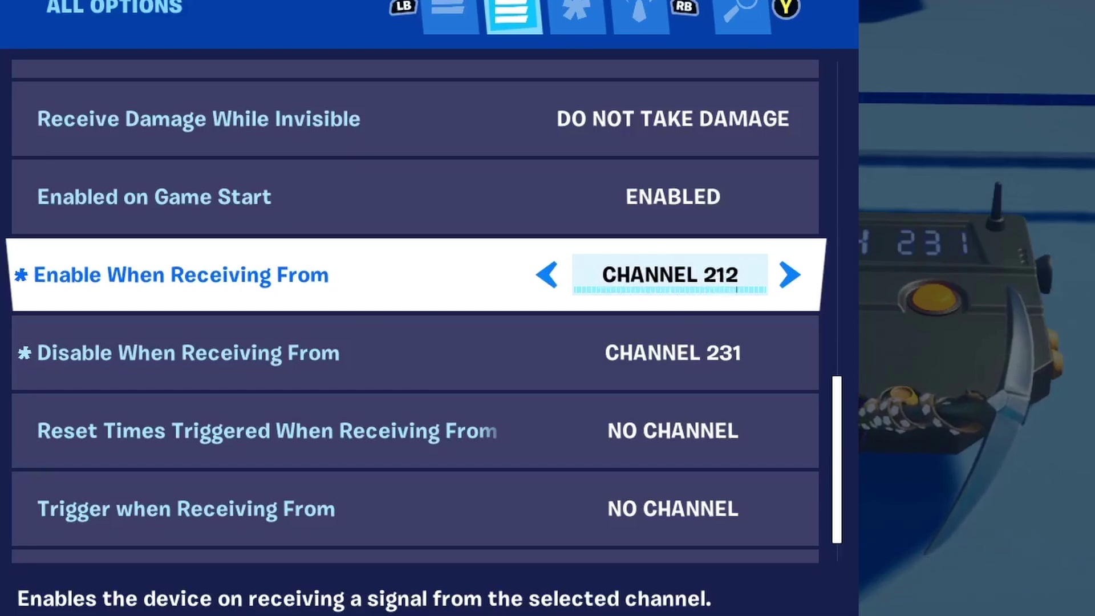
pyautogui.press('Right')
pyautogui.press('Right')
pyautogui.press('Right')
pyautogui.press('Right')
pyautogui.press('Right')
pyautogui.press('Right')
pyautogui.press('Right')
pyautogui.press('Right')
pyautogui.press('Right')
pyautogui.press('Right')
pyautogui.press('Right')
pyautogui.press('Right')
pyautogui.press('Right')
pyautogui.press('Right')
pyautogui.press('Right')
pyautogui.press('Right')
pyautogui.press('Right')
pyautogui.press('Right')
pyautogui.press('Right')
pyautogui.press('Right')
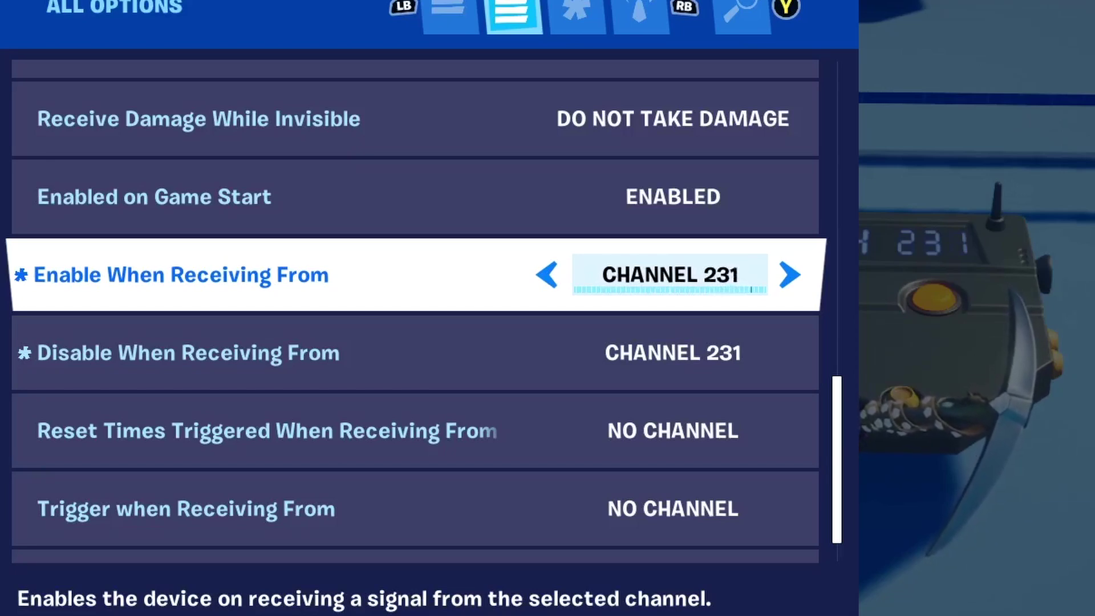
pyautogui.press('Right')
pyautogui.press('Right')
pyautogui.press('Right')
pyautogui.press('Right')
pyautogui.press('Right')
pyautogui.press('Right')
# Set Disable When Receiving From to No Channel on the same channel 231 trigger.
pyautogui.press('Down')
pyautogui.press('Right')
pyautogui.press('Right')
pyautogui.press('Right')
pyautogui.press('Right')
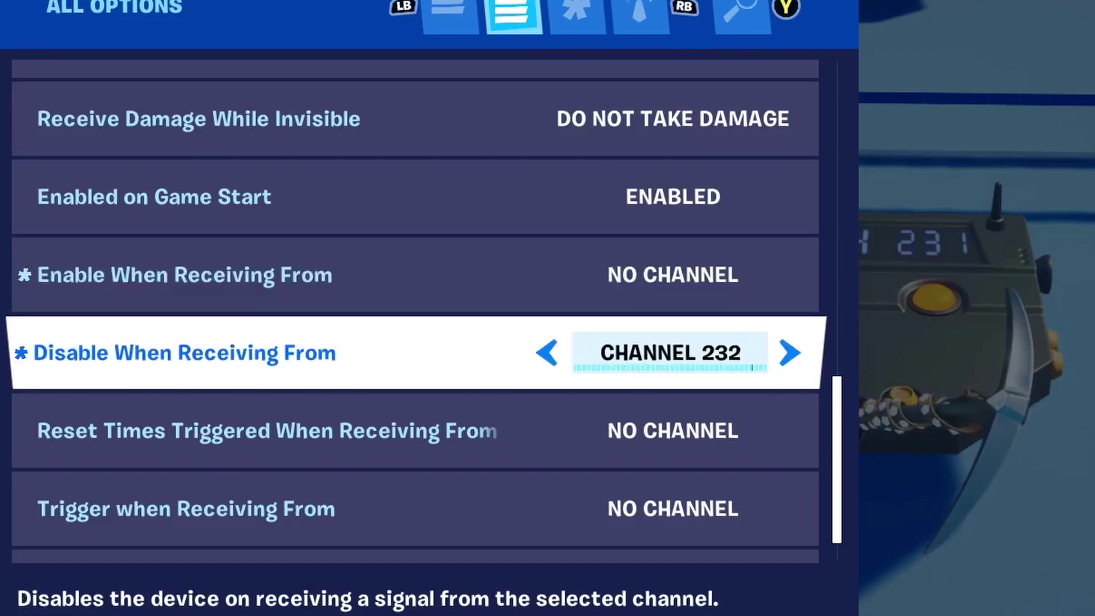
pyautogui.press('Right')
pyautogui.press('Right')
pyautogui.press('Right')
pyautogui.press('Right')
pyautogui.press('Right')
pyautogui.press('Right')
pyautogui.press('Right')
pyautogui.press('Right')
pyautogui.press('Right')
pyautogui.press('Right')
pyautogui.press('Right')
pyautogui.press('Right')
pyautogui.press('Right')
pyautogui.press('Right')
pyautogui.press('Right')
pyautogui.press('Right')
pyautogui.press('Right')
pyautogui.press('Right')
pyautogui.press('Right')
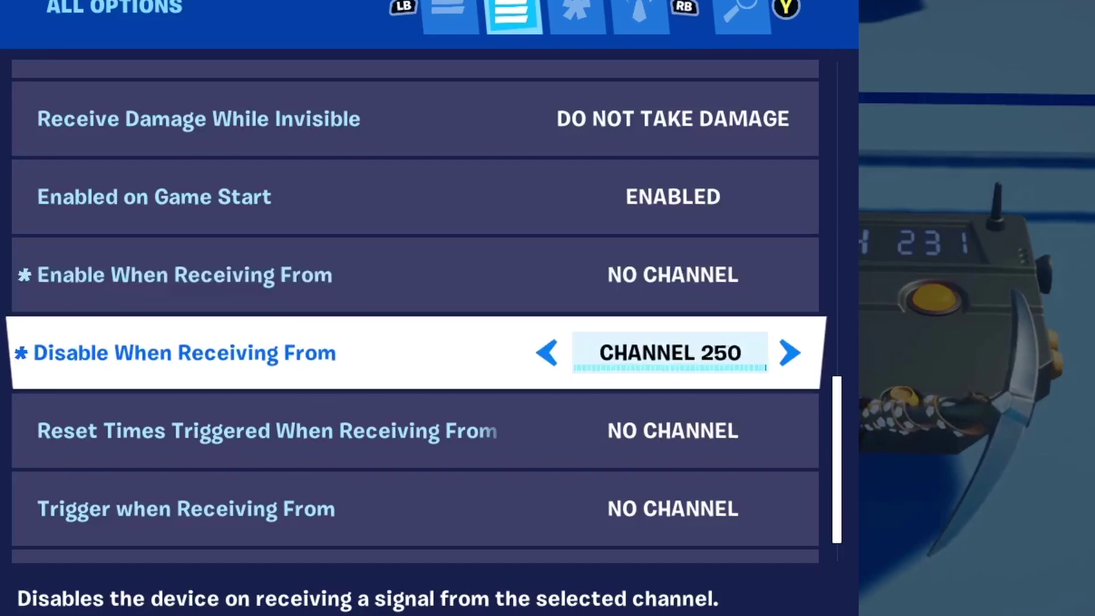
pyautogui.press('Left')
pyautogui.press('Left')
pyautogui.press('Left')
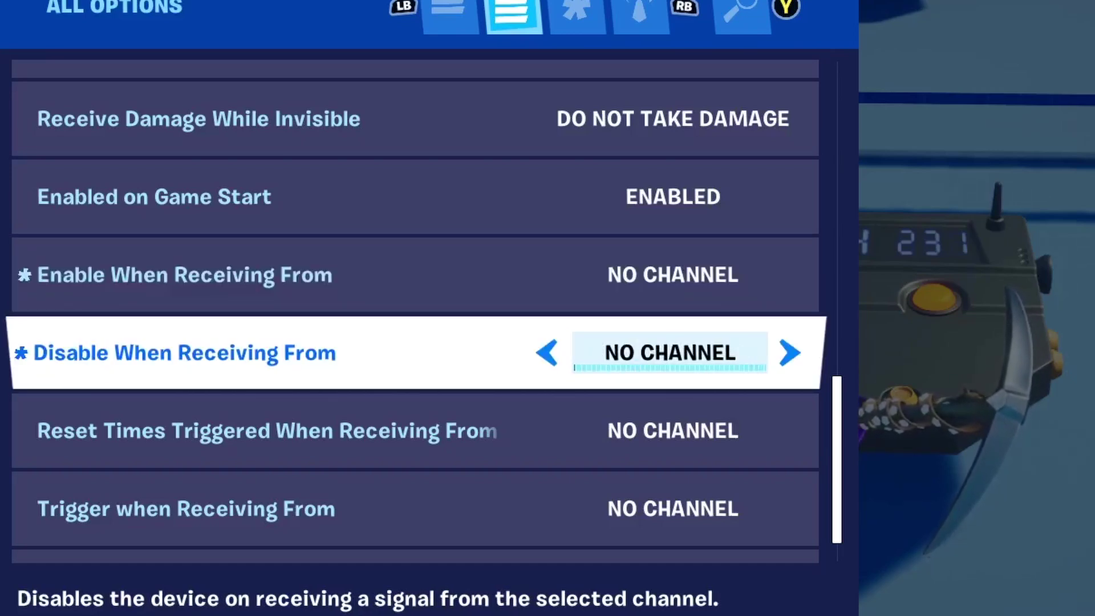
# Set Trigger when Receiving From to Channel 231 on the same channel 231 trigger.
pyautogui.press('Down')
pyautogui.press('Down')
pyautogui.press('Left')
pyautogui.press('Left')
pyautogui.press('Left')
pyautogui.press('Left')
pyautogui.press('Left')
pyautogui.press('Left')
pyautogui.press('Left')
pyautogui.press('Left')
pyautogui.press('Left')
pyautogui.press('Left')
pyautogui.press('Left')
pyautogui.press('Left')
pyautogui.press('Left')
pyautogui.press('Left')
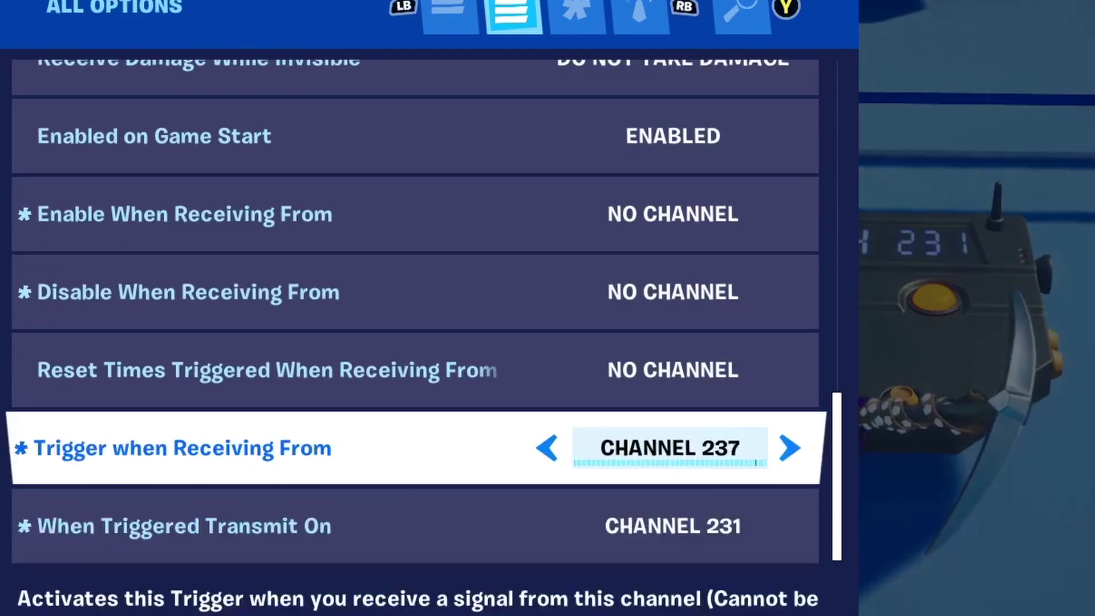
pyautogui.press('Left')
pyautogui.press('Left')
pyautogui.press('Left')
pyautogui.press('Left')
pyautogui.press('Left')
pyautogui.press('Left')
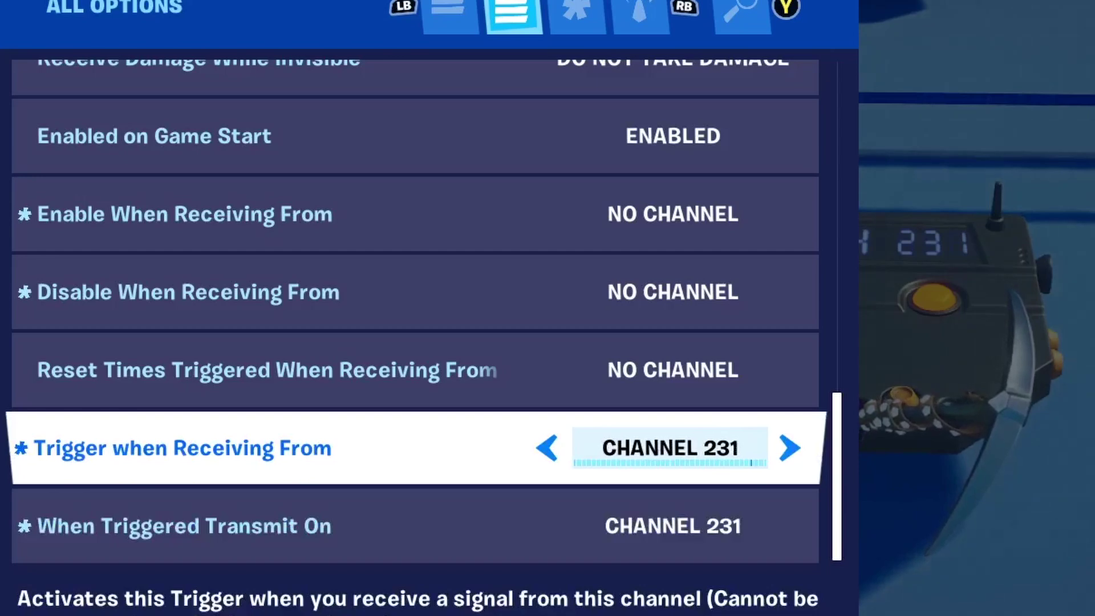
# Set the same trigger to transmit on Channel 244 when triggered and set its Delay to None.
pyautogui.press('Down')
pyautogui.press('Right')
pyautogui.press('Right')
pyautogui.press('Right')
pyautogui.press('Right')
pyautogui.press('Right')
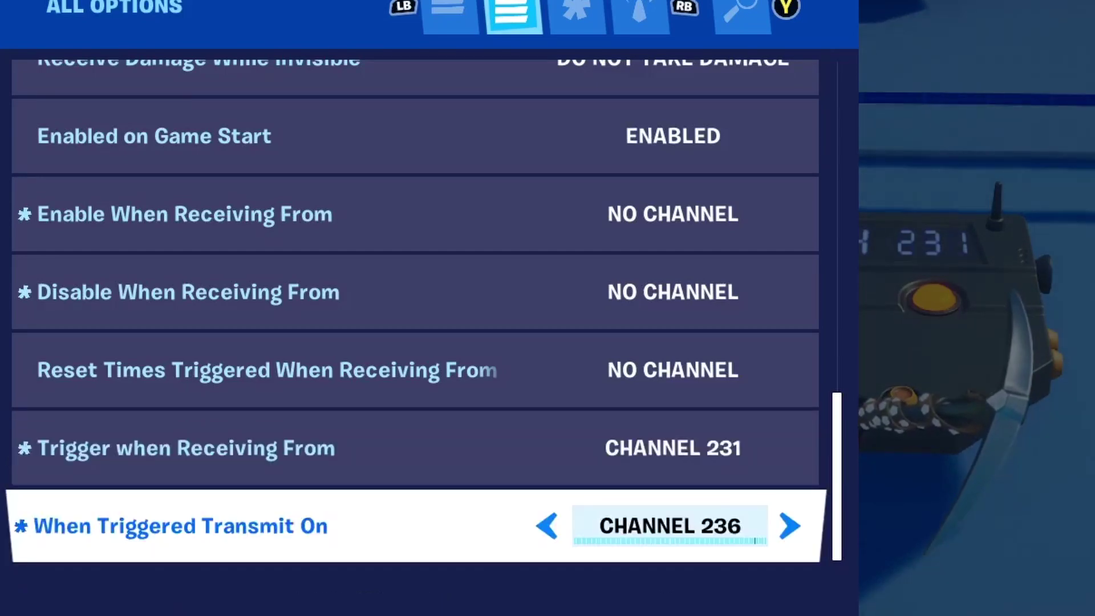
pyautogui.press('Right')
pyautogui.press('Right')
pyautogui.press('Right')
pyautogui.press('Right')
pyautogui.press('Right')
pyautogui.press('Right')
pyautogui.press('Right')
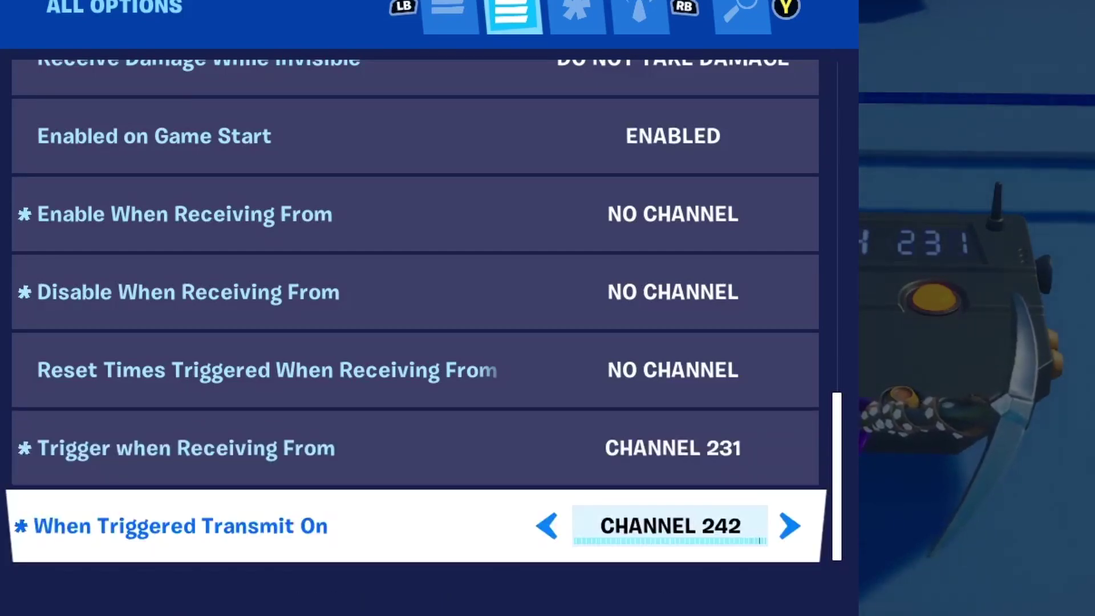
pyautogui.press('Right')
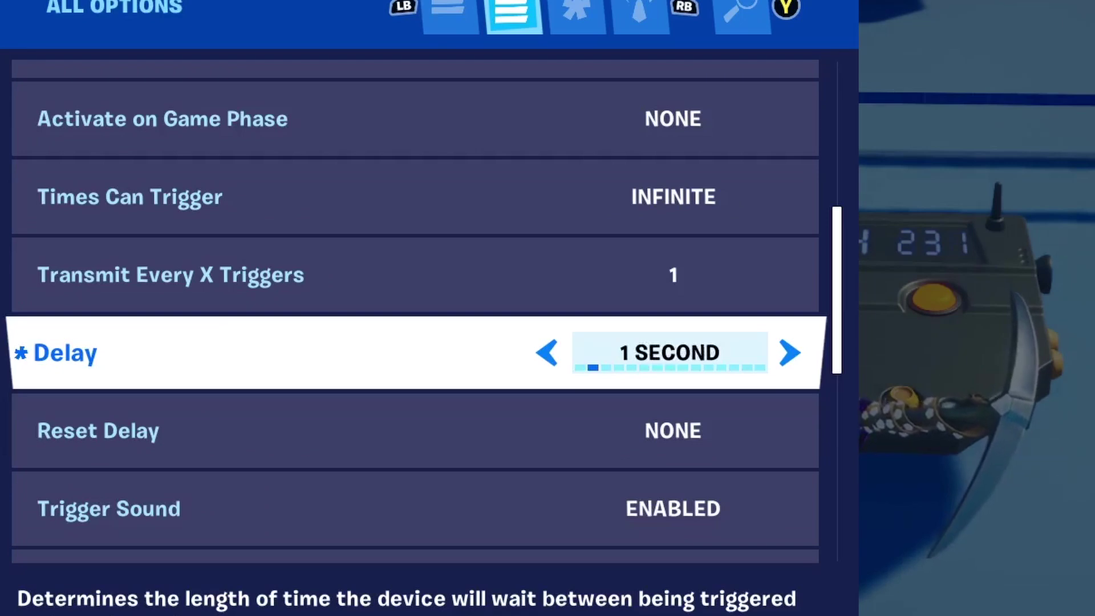
pyautogui.press('Left')
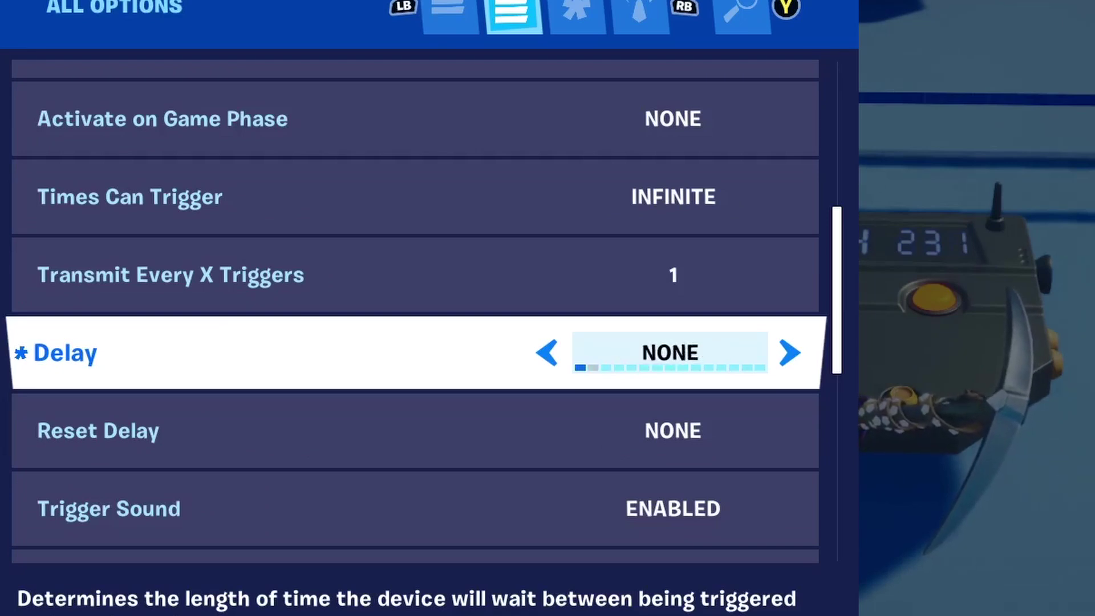
pyautogui.press('Escape')
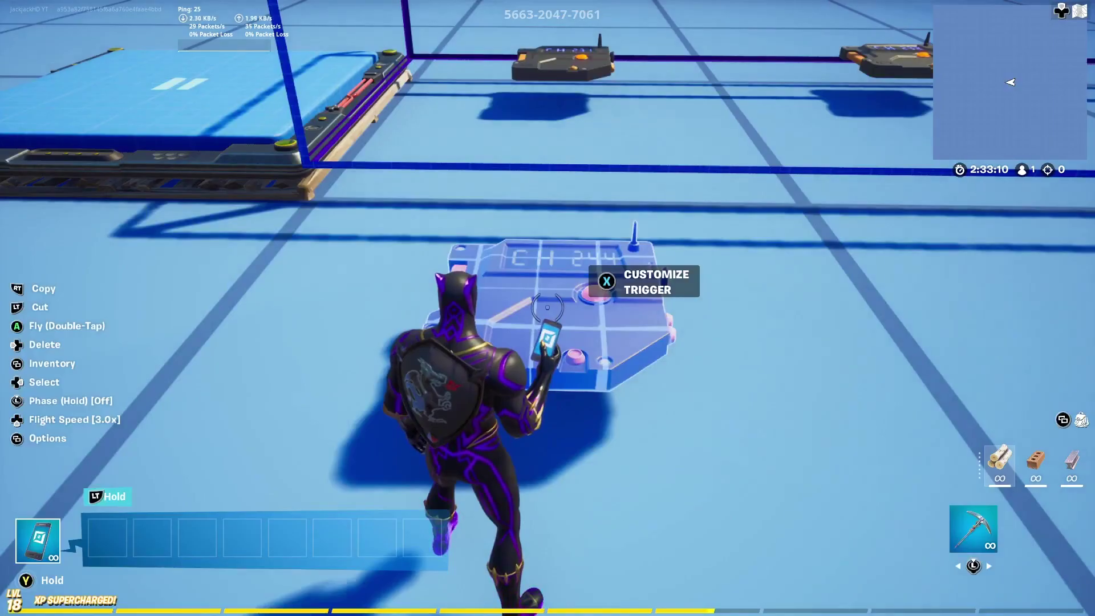
# Place a copy of the channel 244 trigger farther along the row and set its Trigger when Receiving From to Channel 232.
pyautogui.click(547, 307)
pyautogui.press('d')
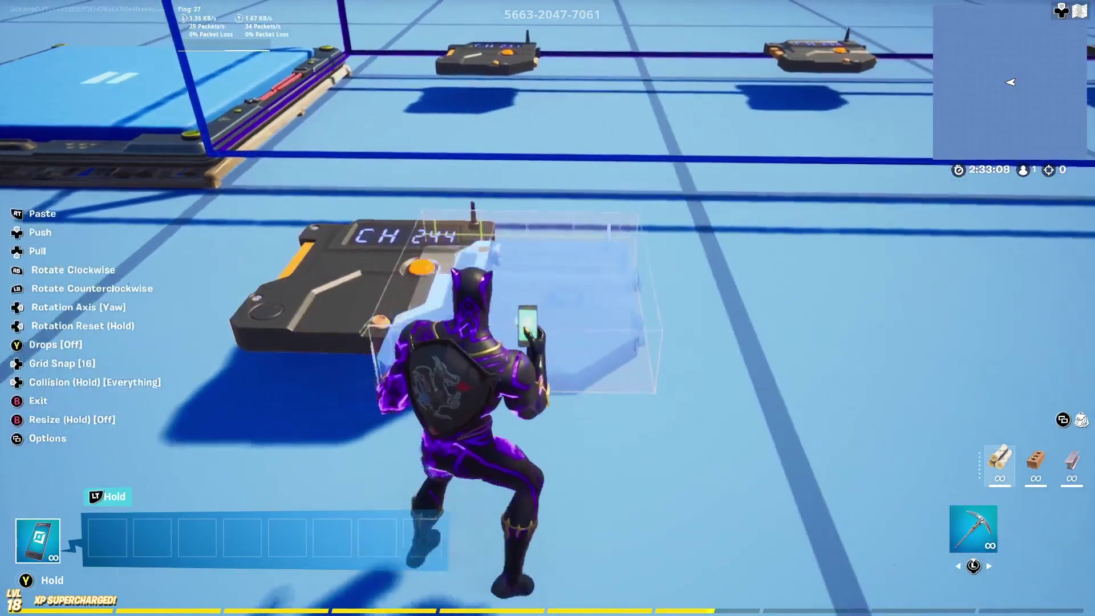
pyautogui.click(548, 307)
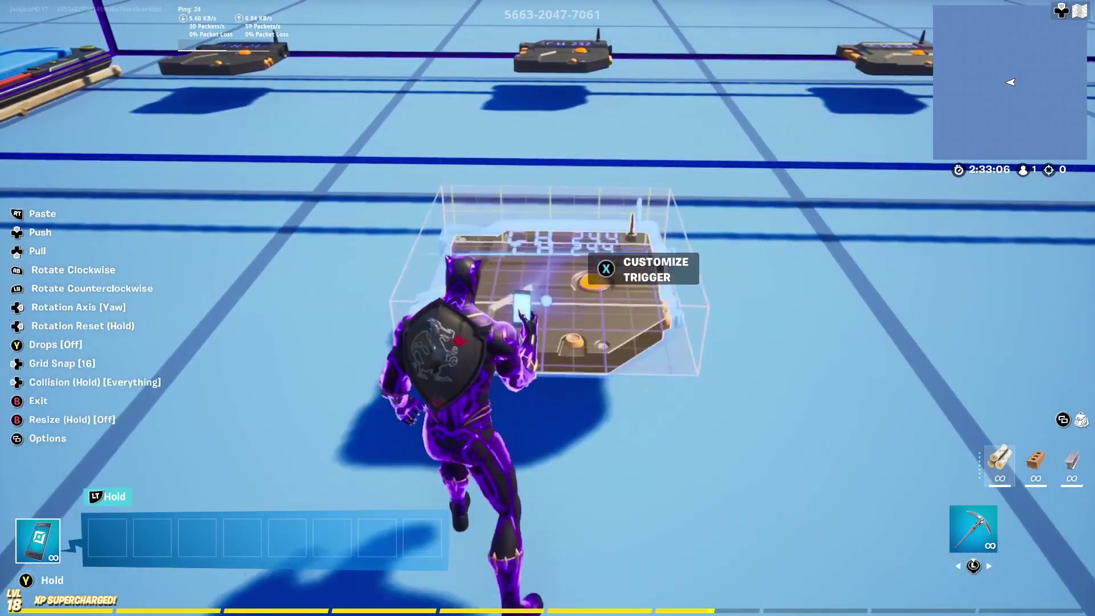
pyautogui.press('f')
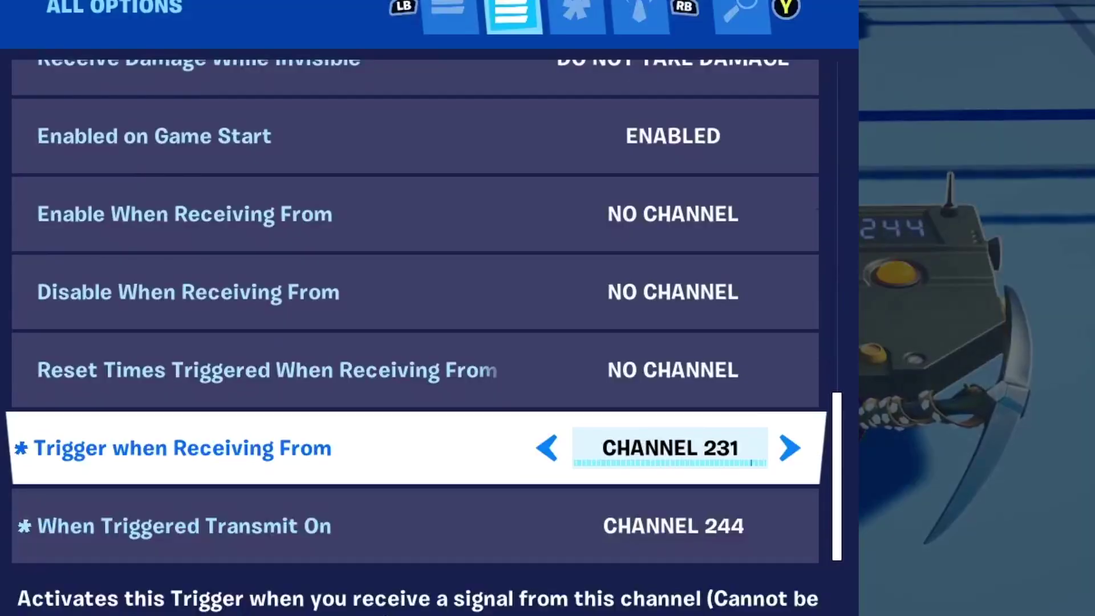
pyautogui.press('Down')
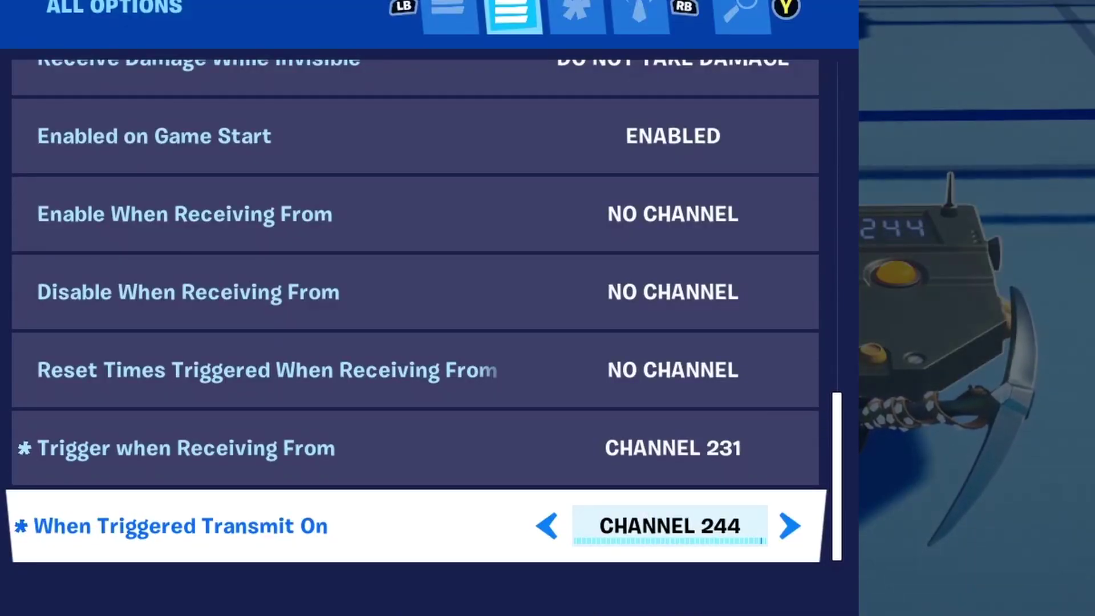
pyautogui.press('Up')
pyautogui.press('Right')
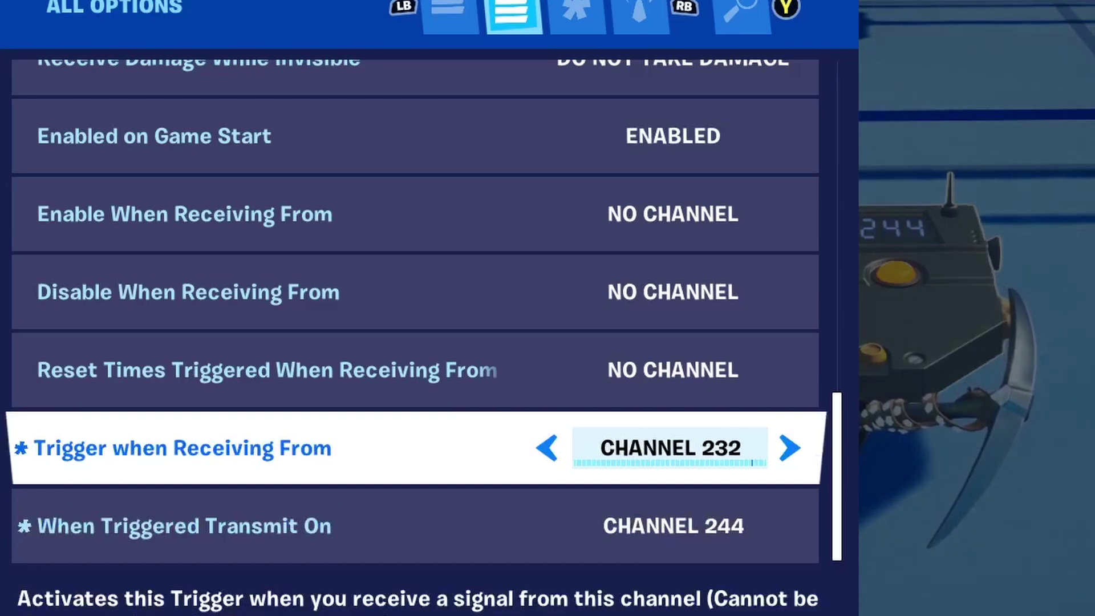
# Set When Triggered Transmit On to Channel 241 on the copied trigger that receives from channel 232.
pyautogui.press('Down')
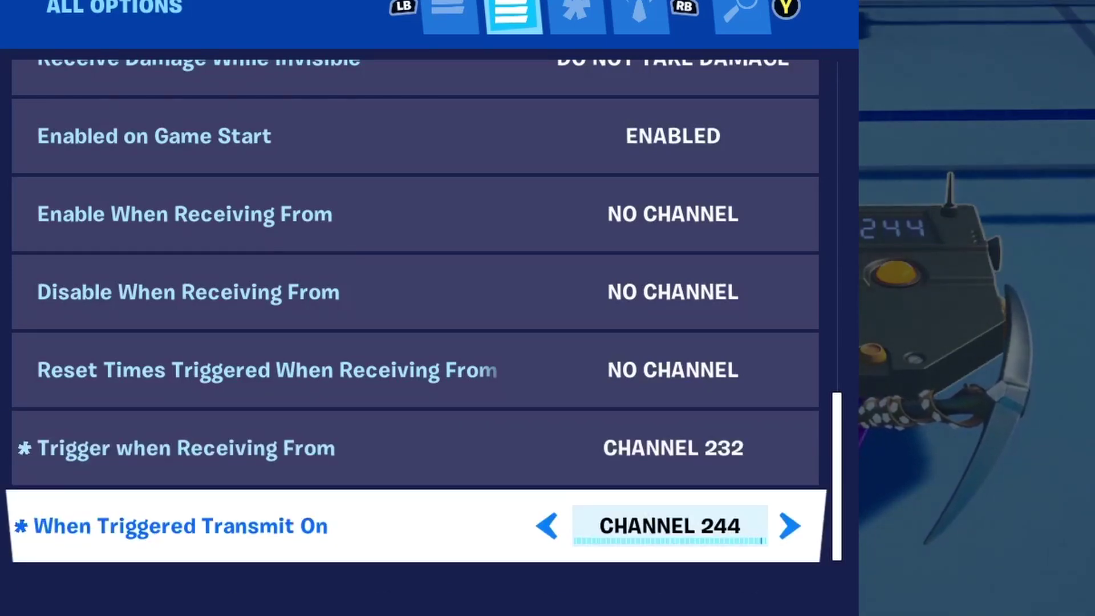
pyautogui.press('Left')
pyautogui.press('Left')
pyautogui.press('Left')
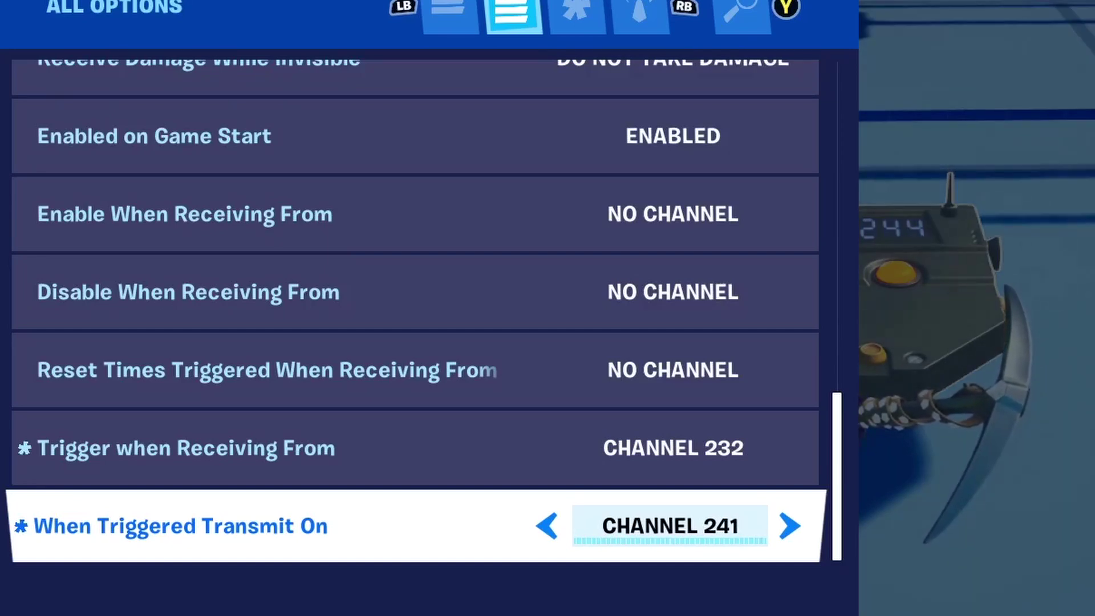
pyautogui.press('Escape')
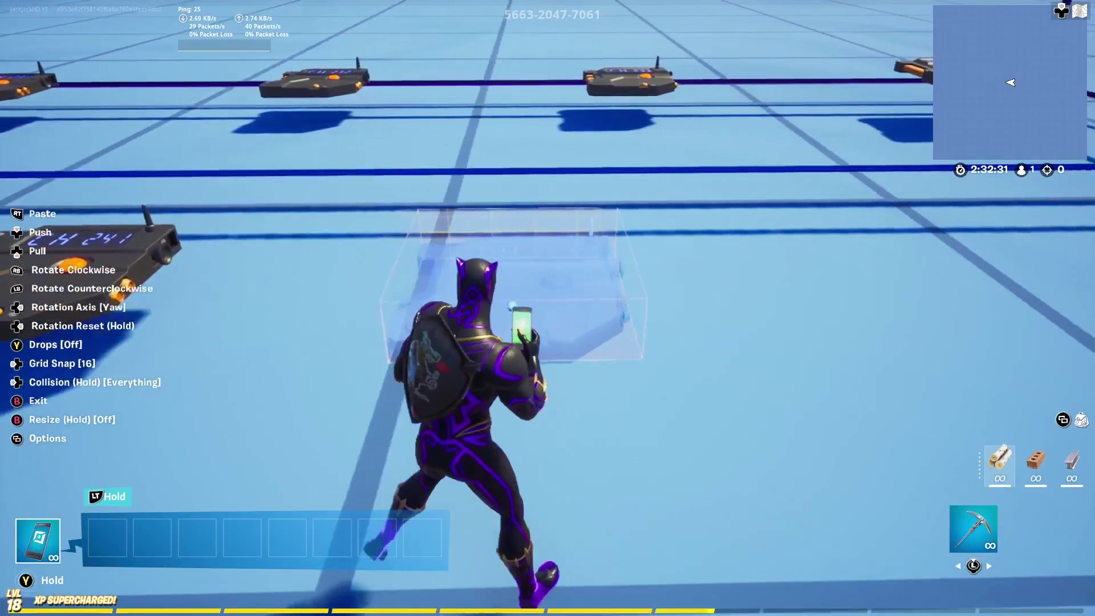
# Place a copy of the channel 241 trigger farther along and set its Trigger when Receiving From to Channel 233.
pyautogui.click(508, 297)
pyautogui.press('f')
pyautogui.press('e')
pyautogui.press('Down')
pyautogui.press('Down')
pyautogui.press('Down')
pyautogui.press('Down')
pyautogui.press('Down')
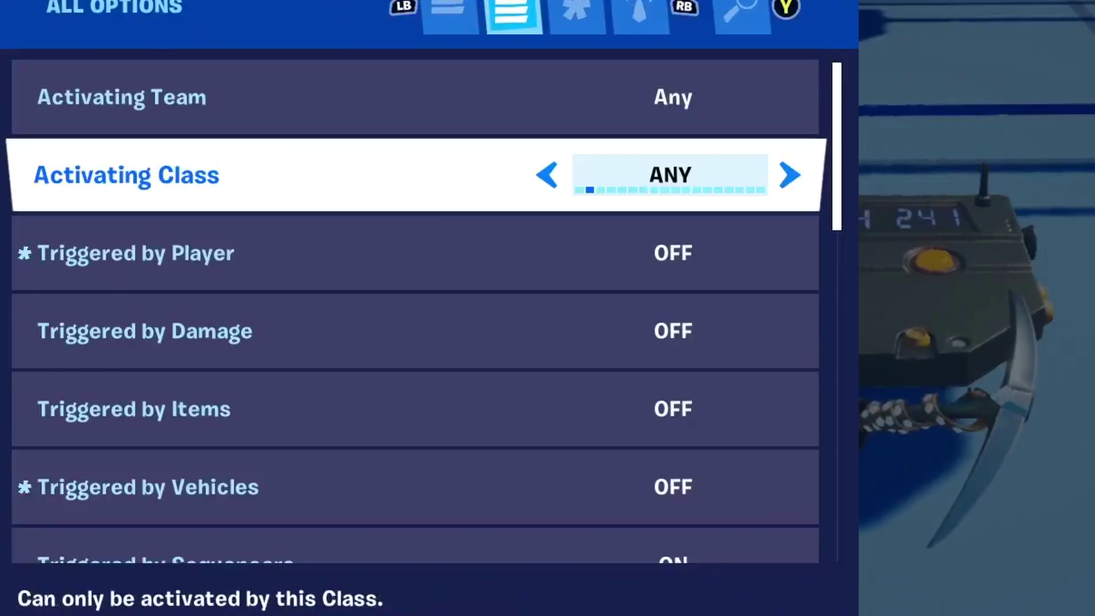
pyautogui.press('Down')
pyautogui.press('Down')
pyautogui.press('Down')
pyautogui.press('Down')
pyautogui.press('Down')
pyautogui.press('Down')
pyautogui.press('Down')
pyautogui.press('Down')
pyautogui.press('Down')
pyautogui.press('Down')
pyautogui.press('Down')
pyautogui.press('Down')
pyautogui.press('Down')
pyautogui.press('Down')
pyautogui.press('Down')
pyautogui.press('Down')
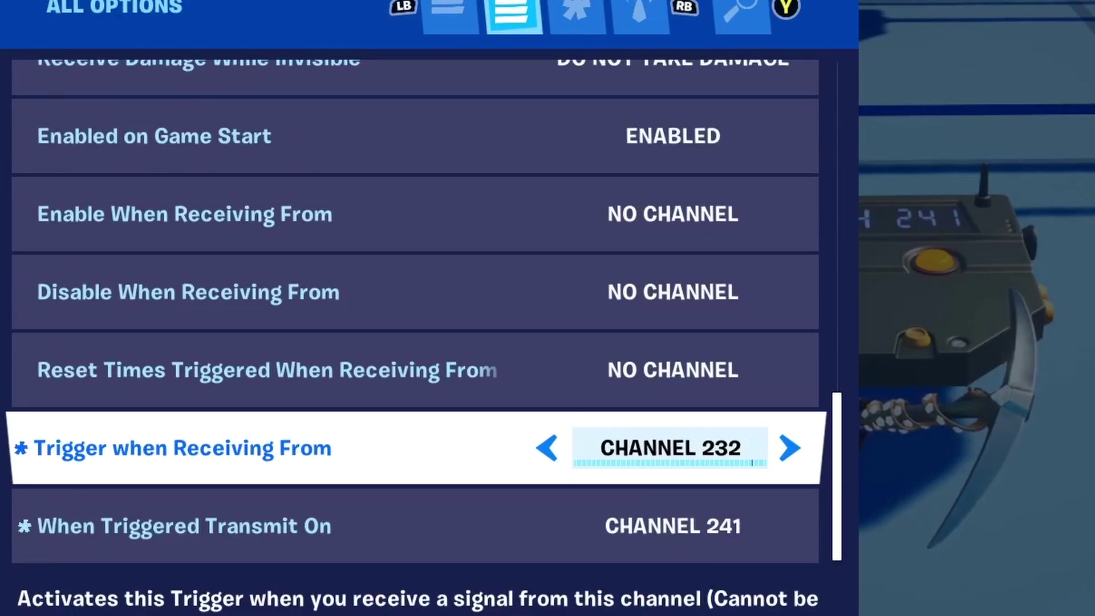
pyautogui.press('Right')
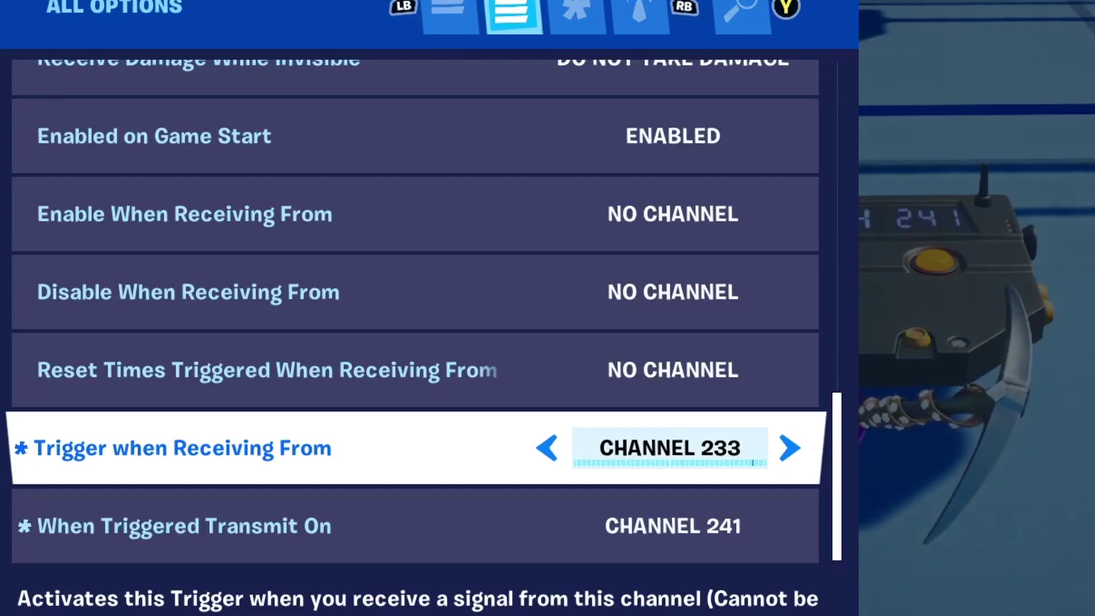
# Set When Triggered Transmit On to Channel 242 on the trigger that receives from channel 233.
pyautogui.press('Down')
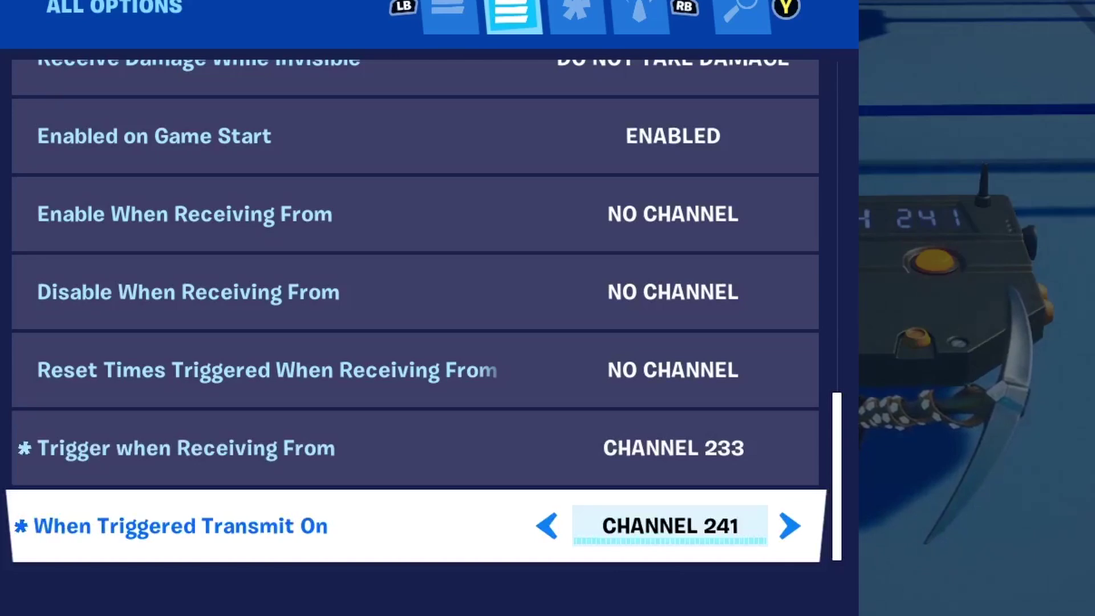
pyautogui.press('Right')
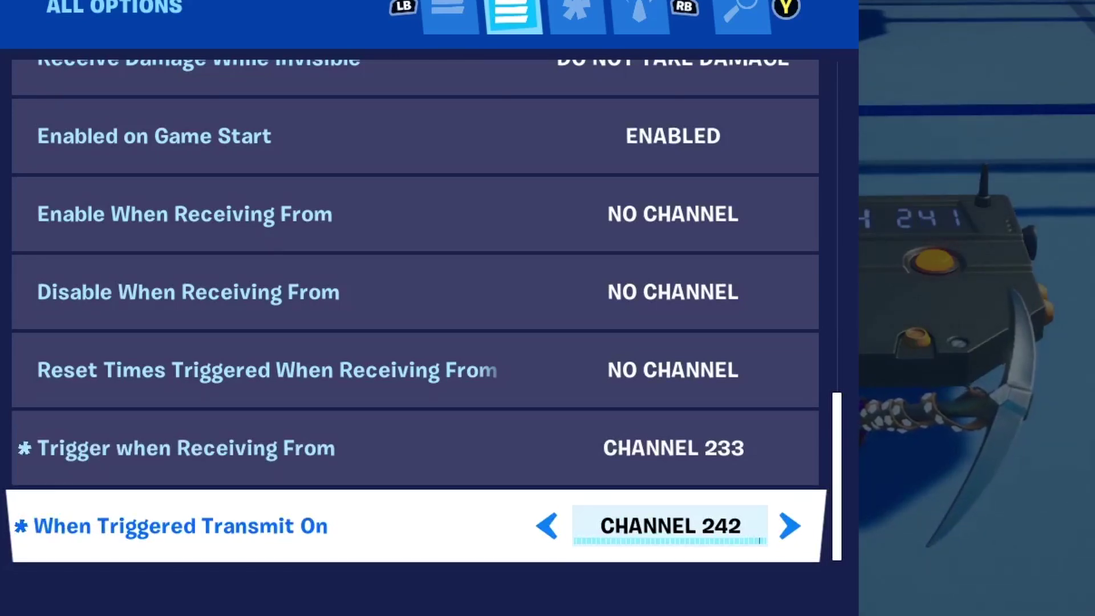
pyautogui.press('Escape')
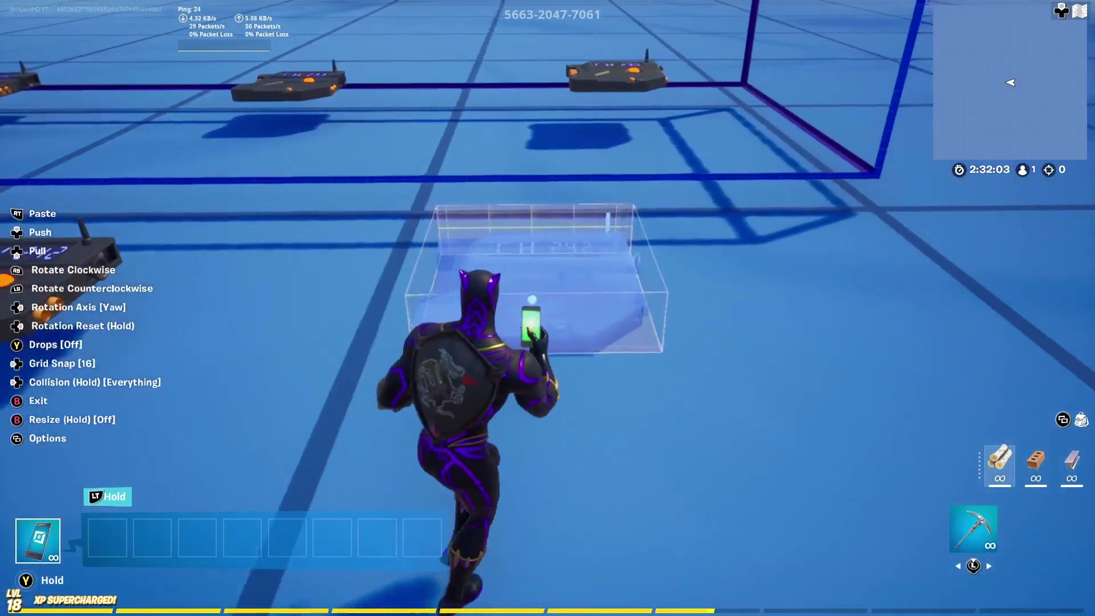
# Place a copy of the channel 242 trigger at the end of the row, triggered by channel 234 and transmitting on channel 243.
pyautogui.click(538, 284)
pyautogui.press('f')
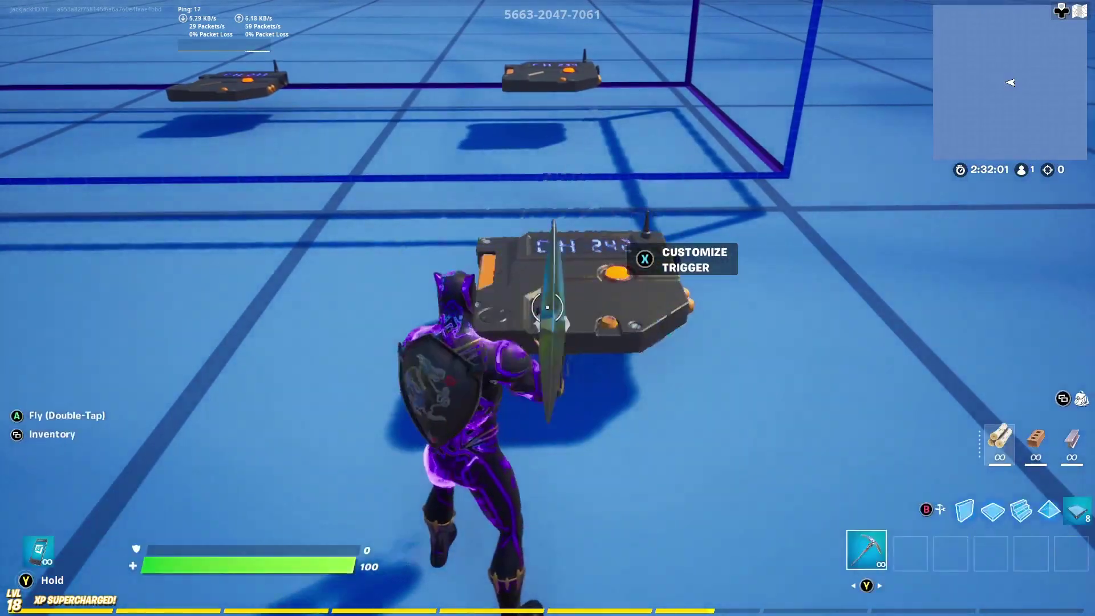
pyautogui.press('e')
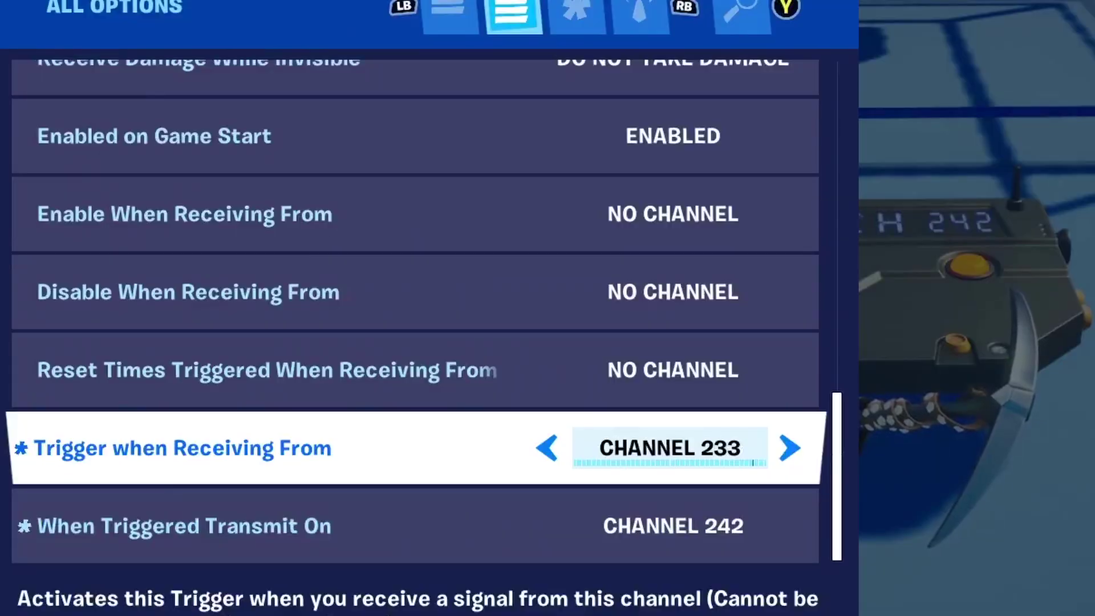
pyautogui.press('Right')
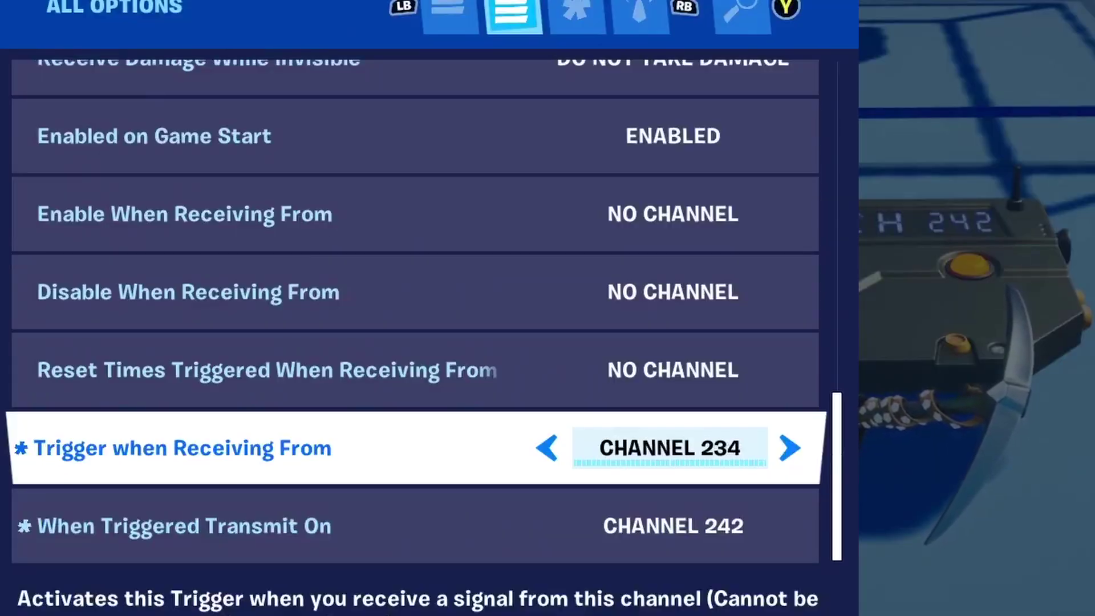
pyautogui.press('Down')
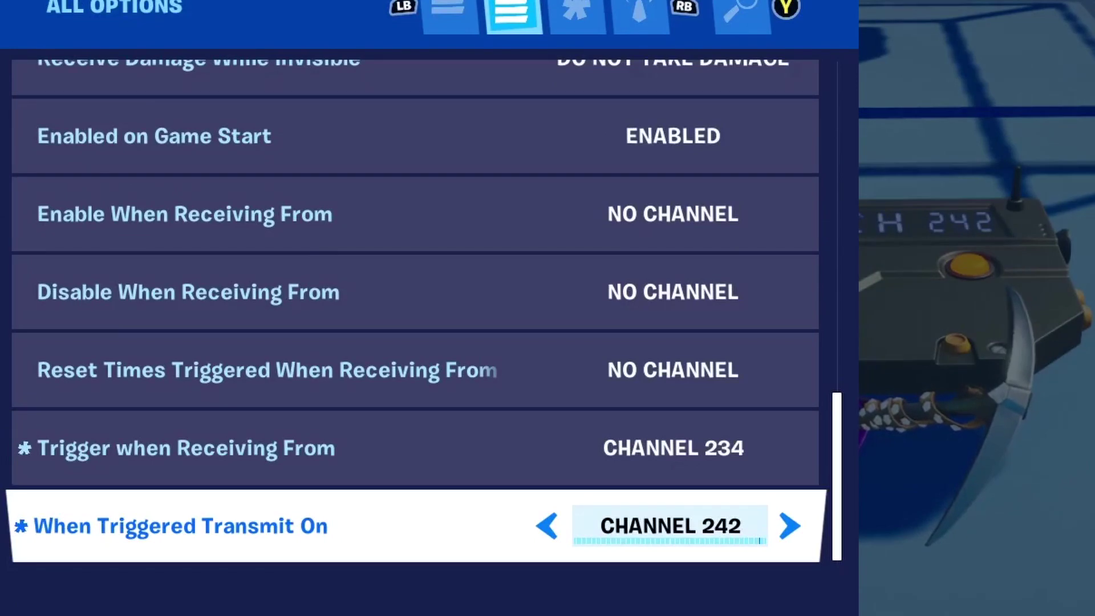
pyautogui.press('Right')
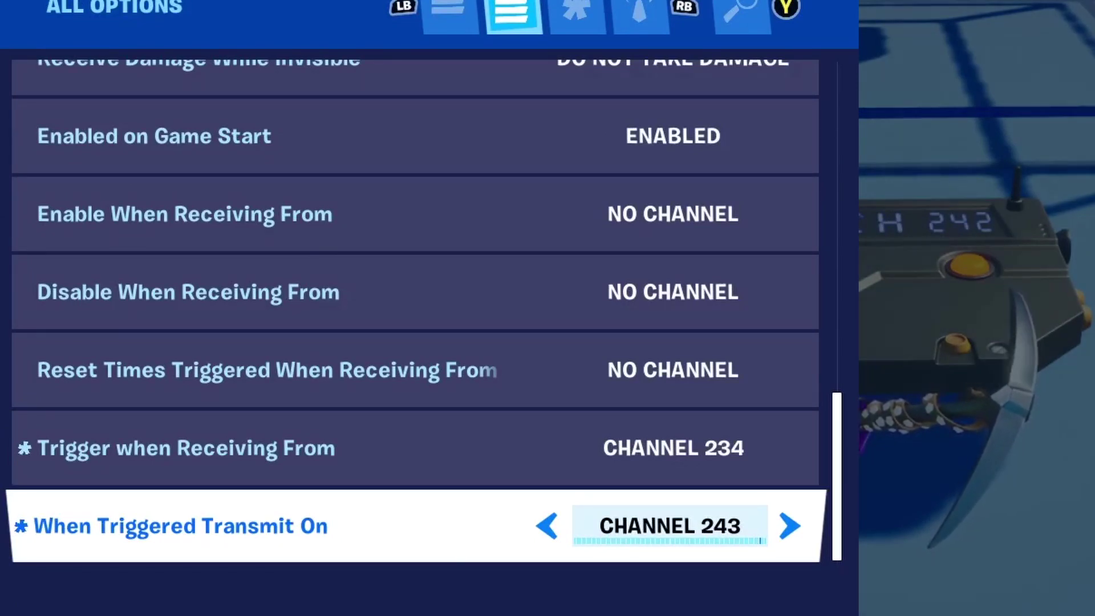
pyautogui.press('Escape')
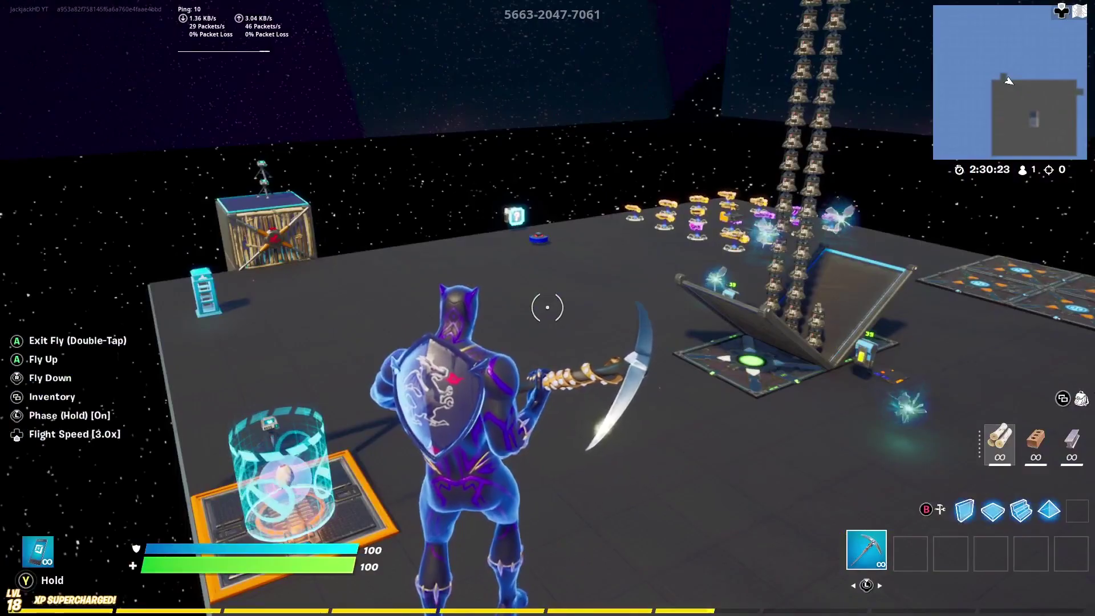
# Fly across the platform and land in front of the conditional button at its edge.
pyautogui.press('w')
pyautogui.press('space')
pyautogui.press('space')
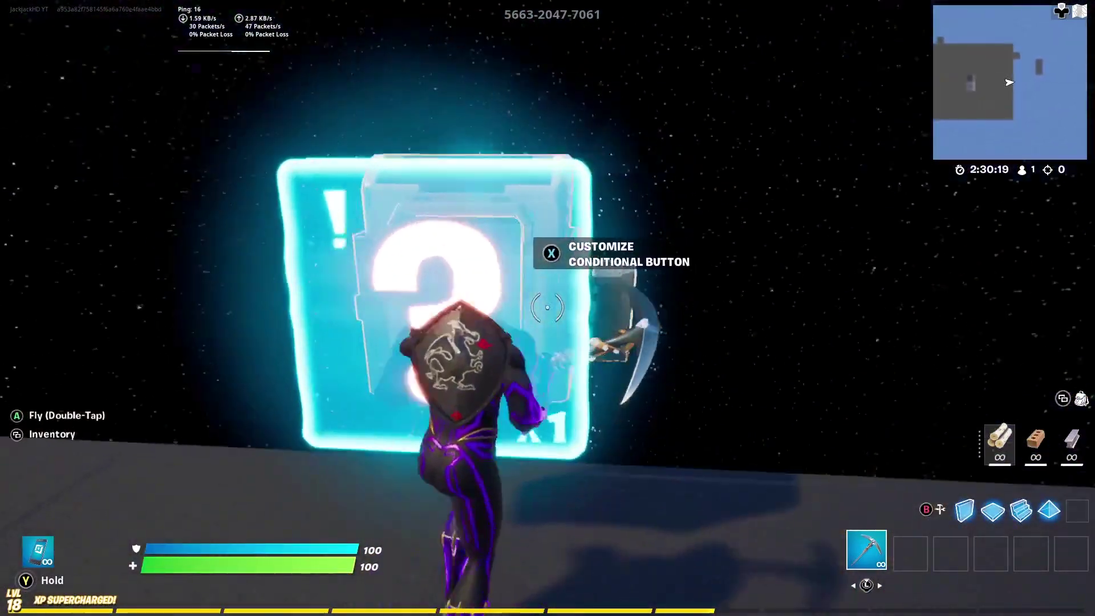
pyautogui.press('d')
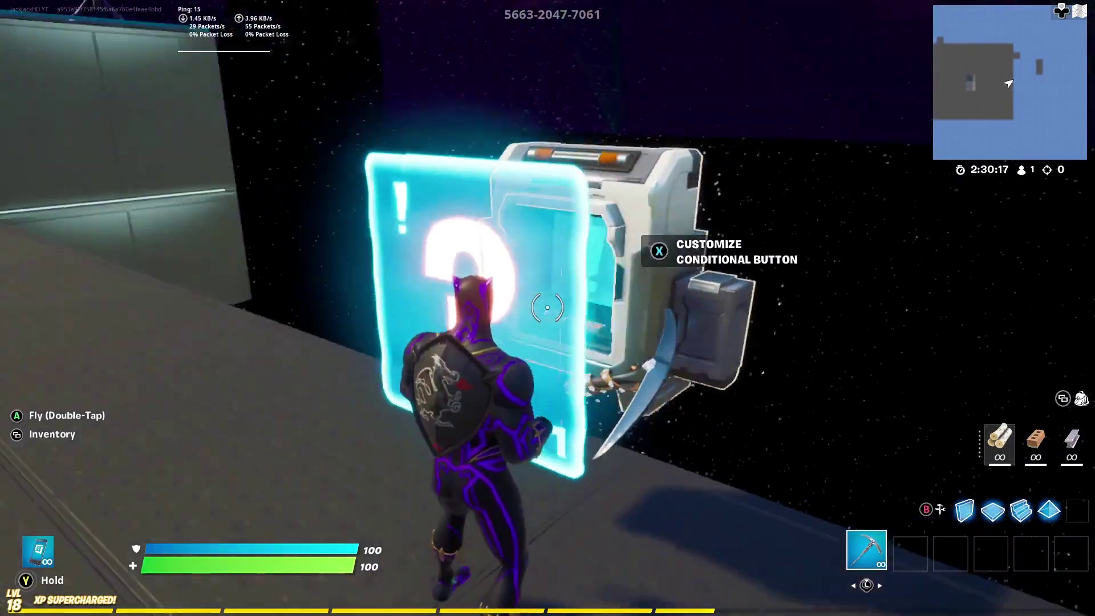
# Split the wood stack in the inventory and drop 1 wood in front of the conditional button.
pyautogui.press('Escape')
pyautogui.press('Up')
pyautogui.press('Up')
pyautogui.press('Up')
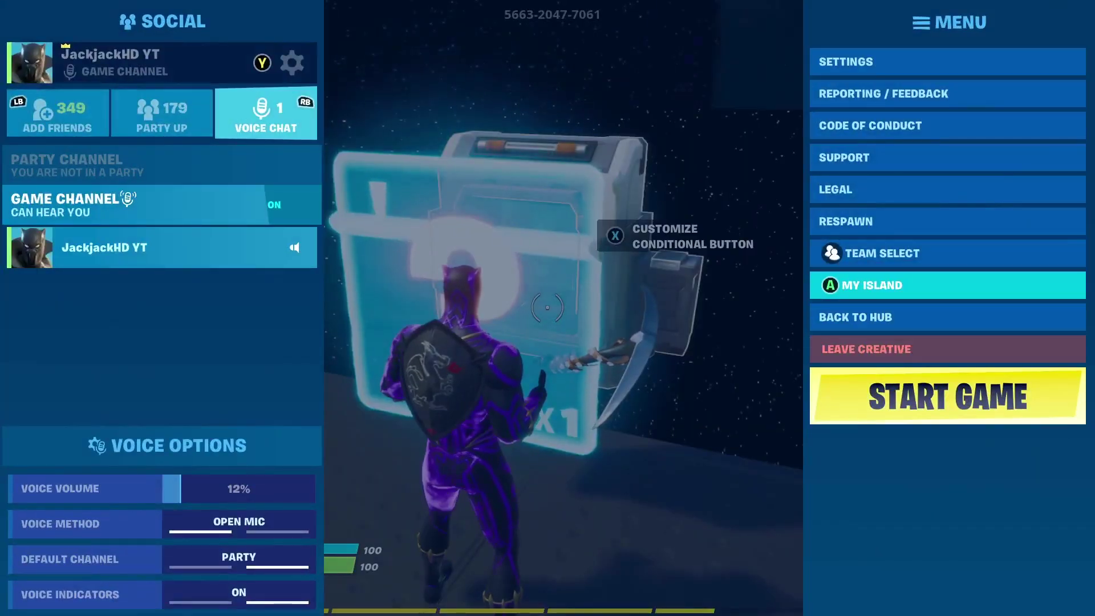
pyautogui.press('Return')
pyautogui.press('d')
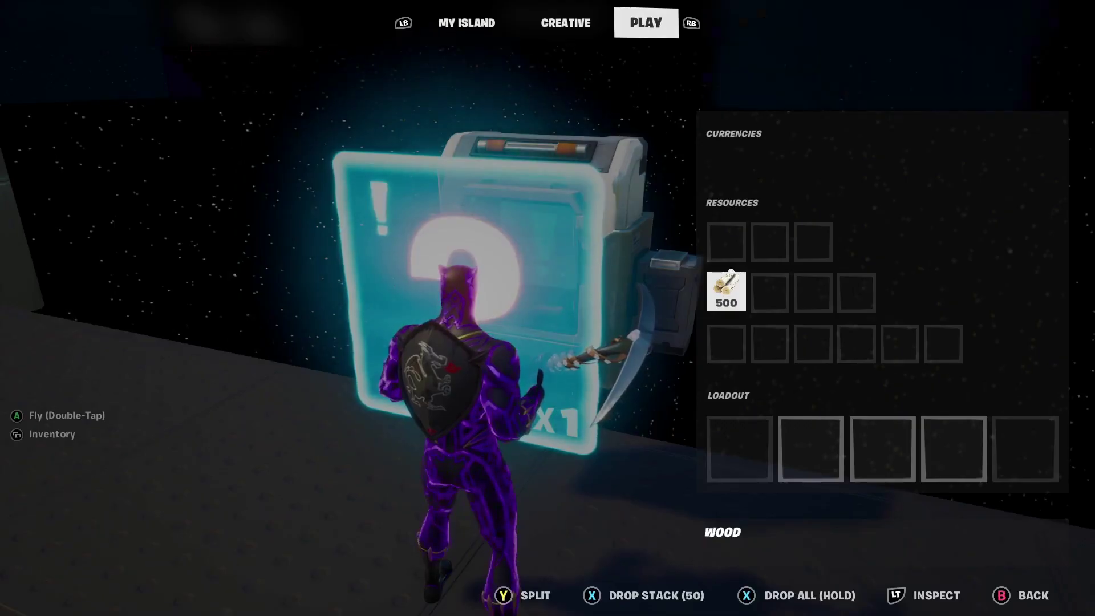
pyautogui.press('q')
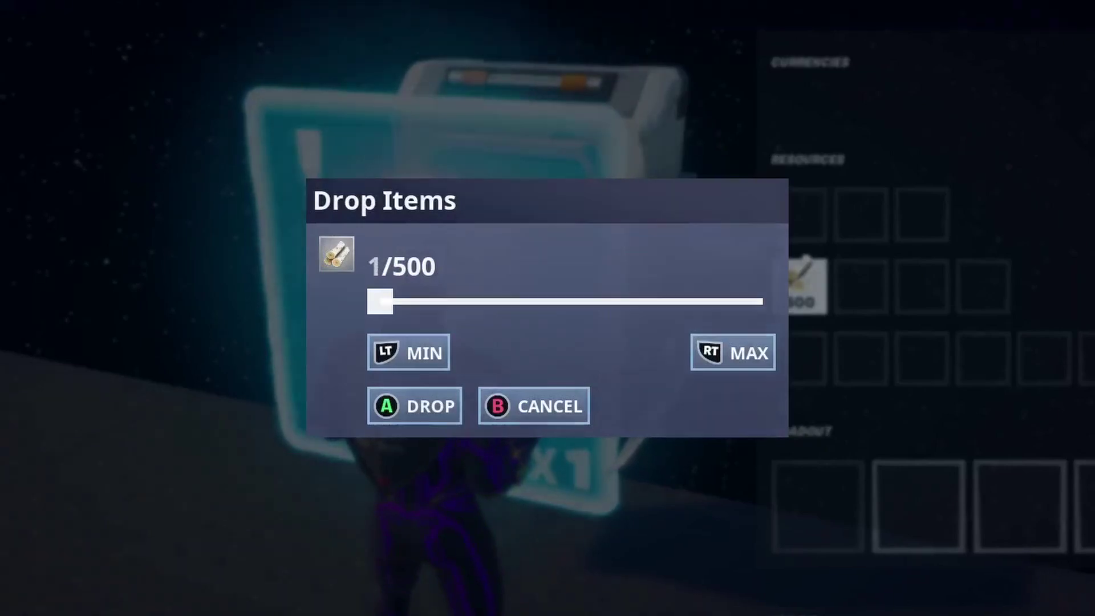
pyautogui.press('Return')
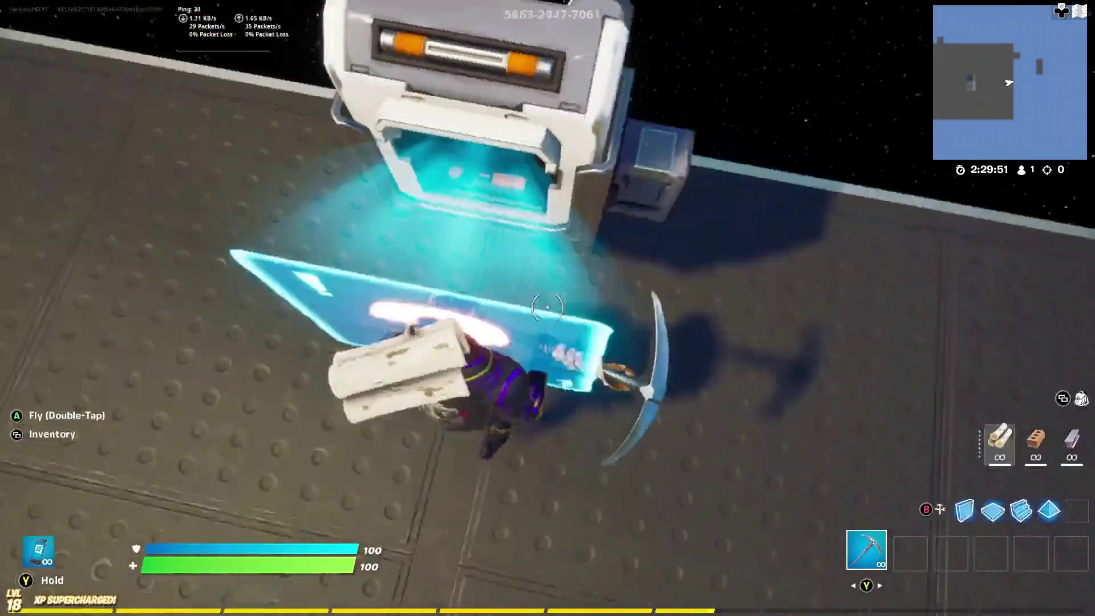
# Drop another single piece of wood from the inventory stack beside the conditional button.
pyautogui.press('e')
pyautogui.press('Tab')
pyautogui.press('q')
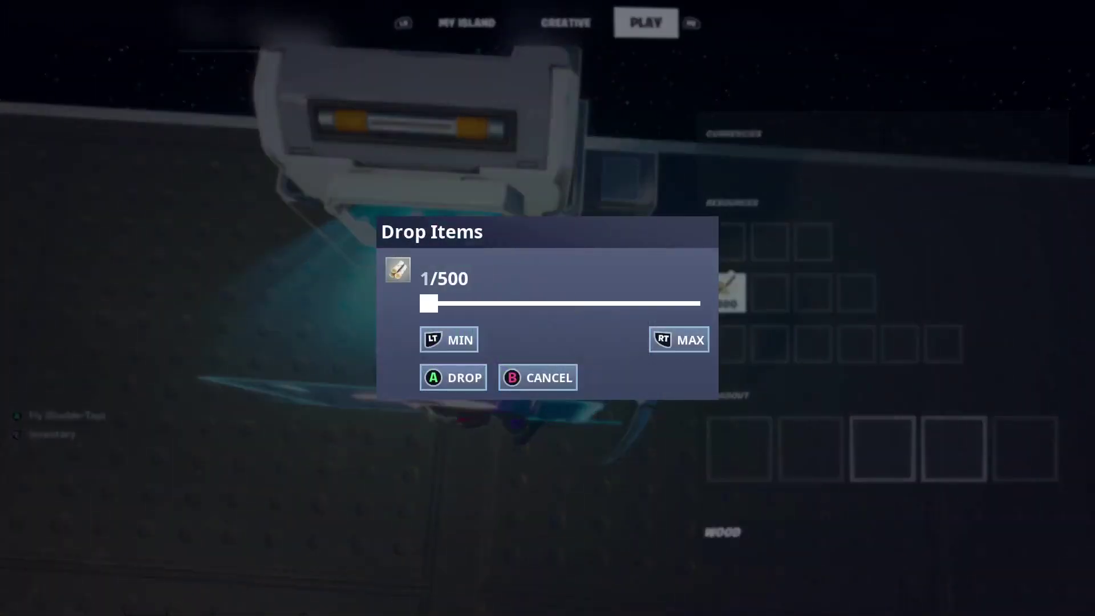
pyautogui.press('Return')
pyautogui.press('Escape')
# Drop two more single pieces of wood from the inventory stack in front of the conditional button.
pyautogui.press('e')
pyautogui.press('Tab')
pyautogui.press('q')
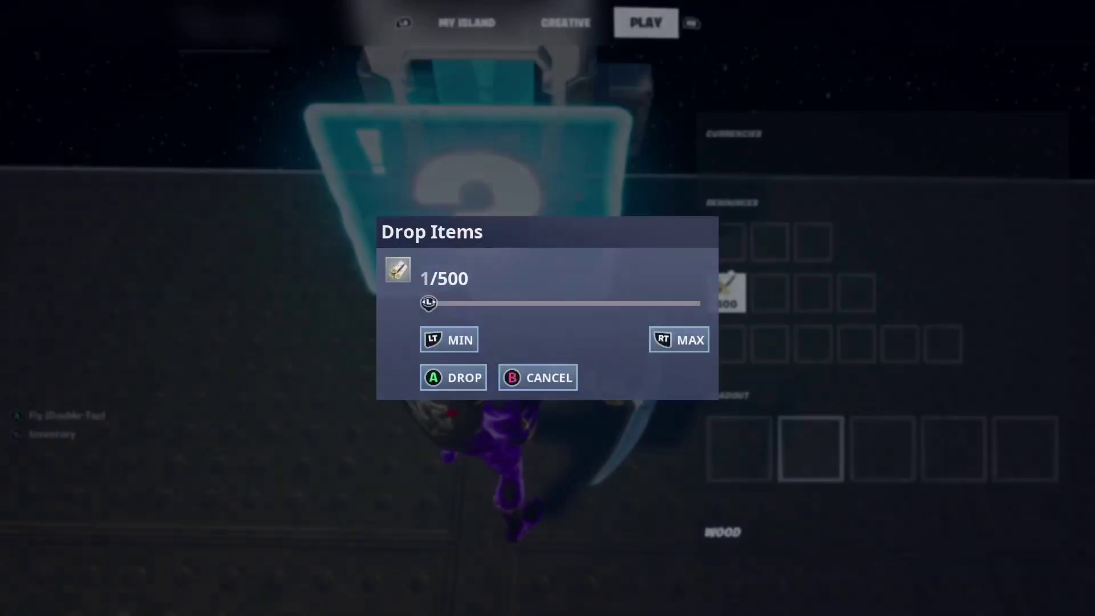
pyautogui.press('Return')
pyautogui.press('Escape')
pyautogui.press('a')
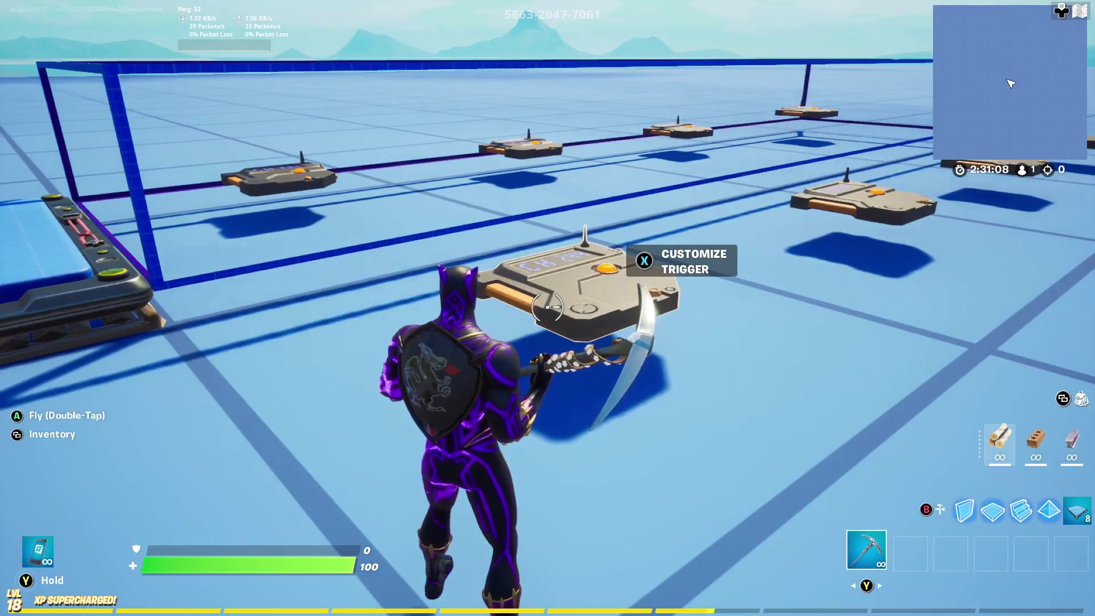
# Start the game to test the trigger setup.
pyautogui.press('Escape')
pyautogui.click(948, 396)
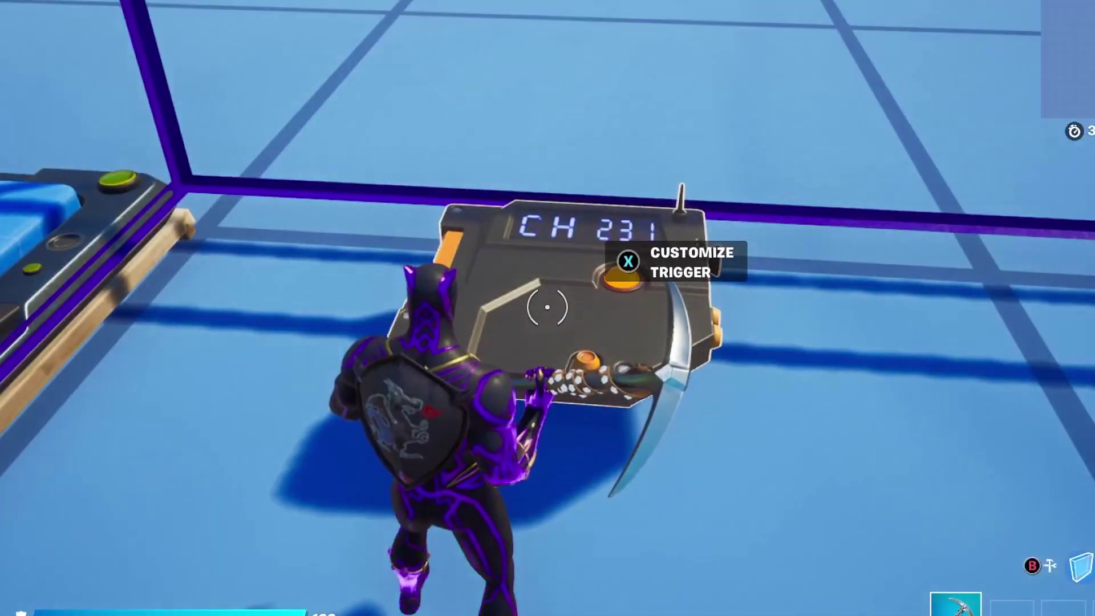
# Examine the channel 231 trigger's options, including its delay, reset delay, sound and visibility settings.
pyautogui.press('x')
pyautogui.press('Down')
pyautogui.press('Down')
pyautogui.press('Down')
pyautogui.press('Down')
pyautogui.press('Down')
pyautogui.press('Down')
pyautogui.press('Down')
pyautogui.press('Down')
pyautogui.press('Down')
pyautogui.press('Down')
pyautogui.press('Down')
pyautogui.press('Down')
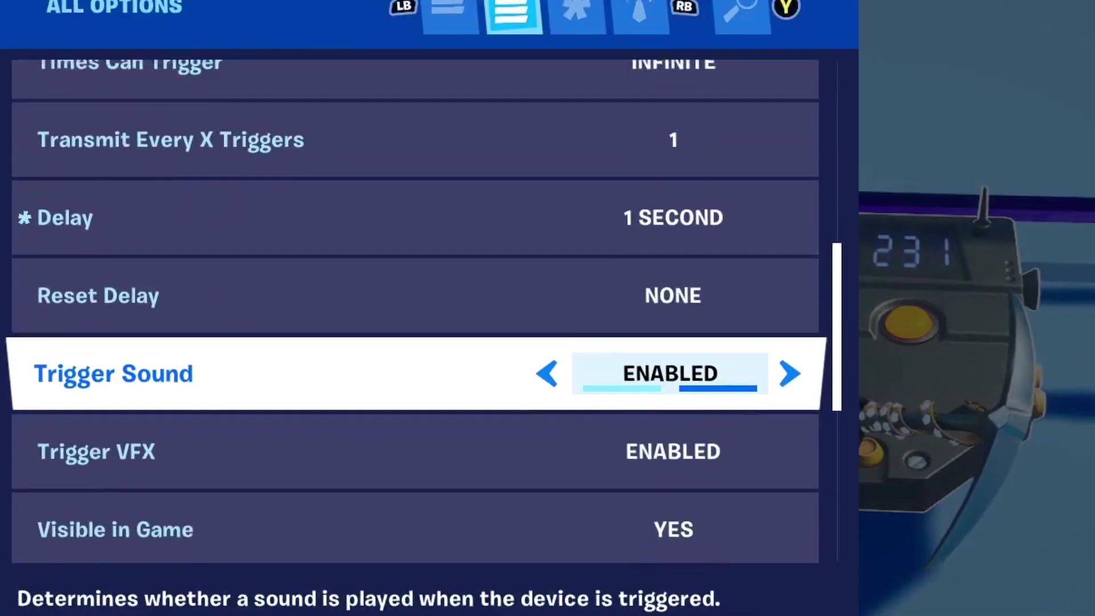
pyautogui.press('Up')
pyautogui.press('Up')
pyautogui.press('Up')
pyautogui.press('Up')
pyautogui.press('Up')
pyautogui.press('Up')
pyautogui.press('Up')
pyautogui.press('Down')
pyautogui.press('Down')
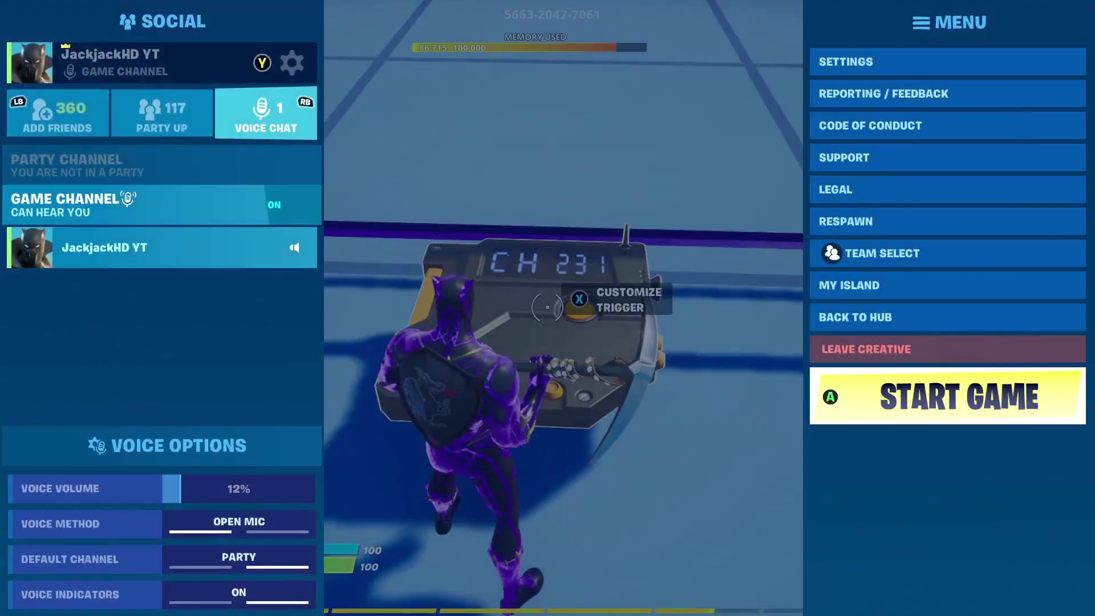
# Start the game again and run across the platform.
pyautogui.click(949, 396)
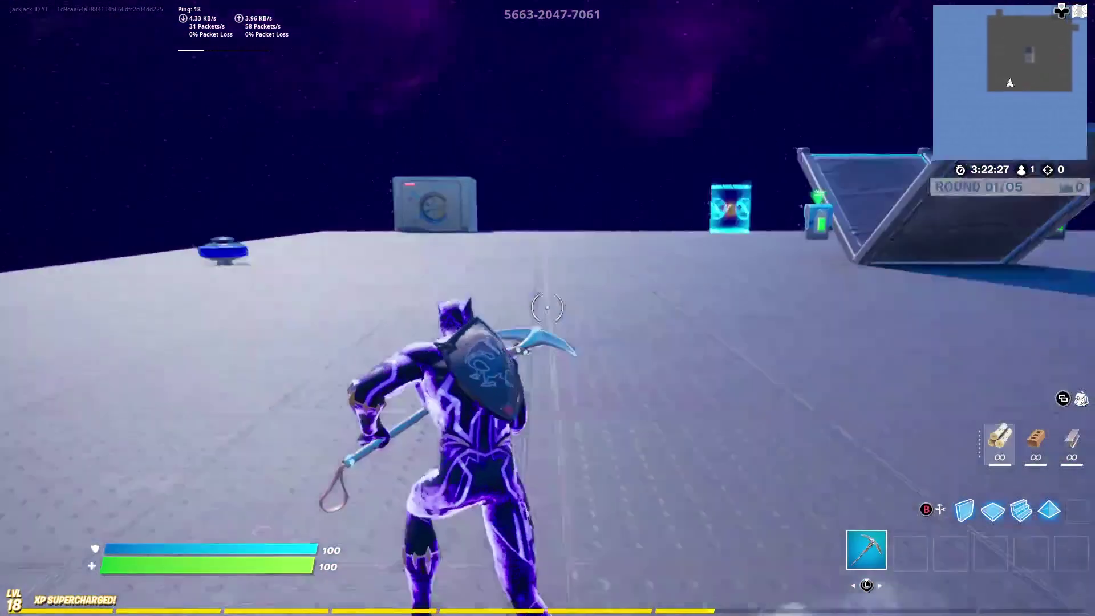
pyautogui.press('w')
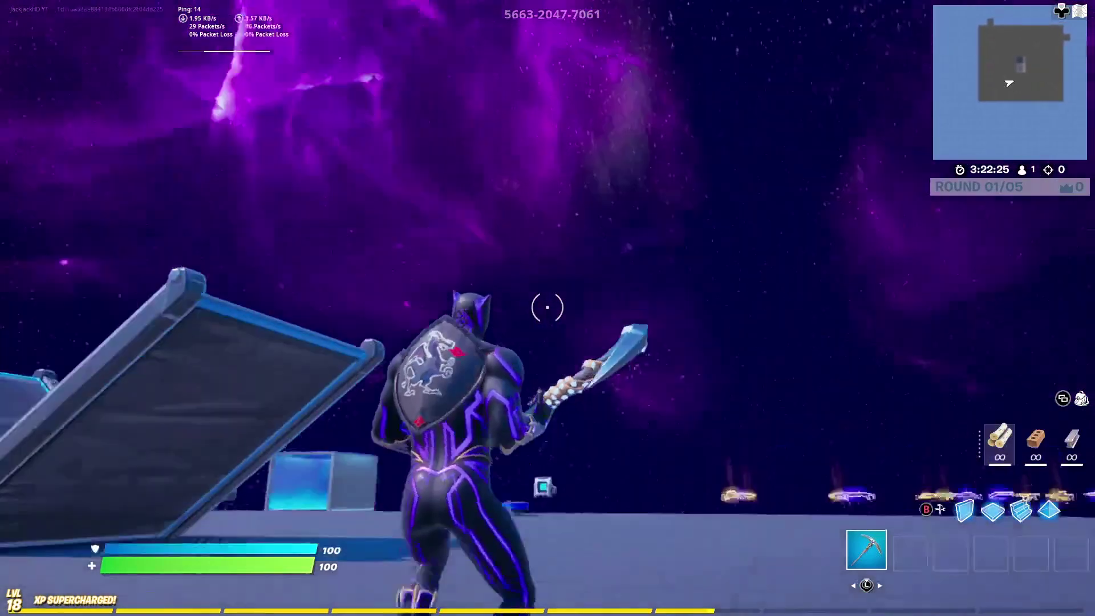
pyautogui.press('w')
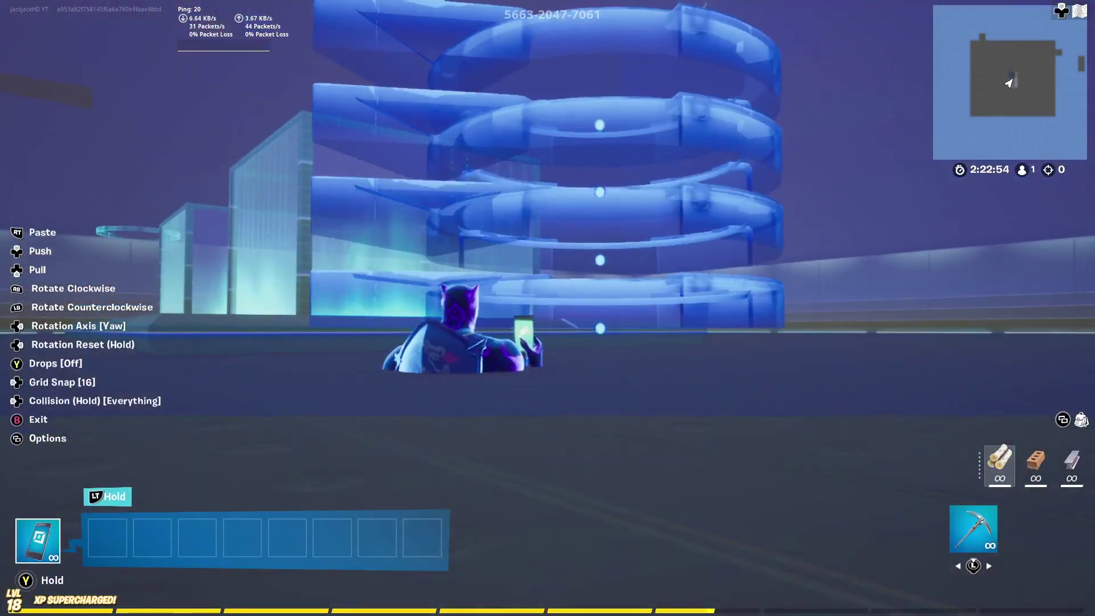
# Leave paste mode for the stacked barrier devices and switch from the phone to the pickaxe.
pyautogui.press('Escape')
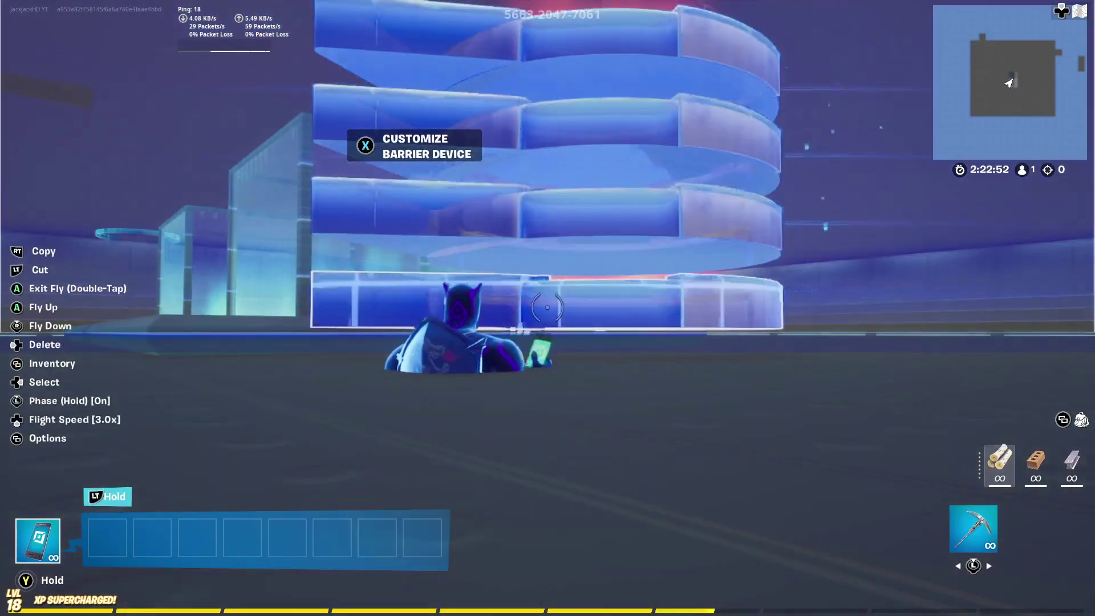
pyautogui.press('1')
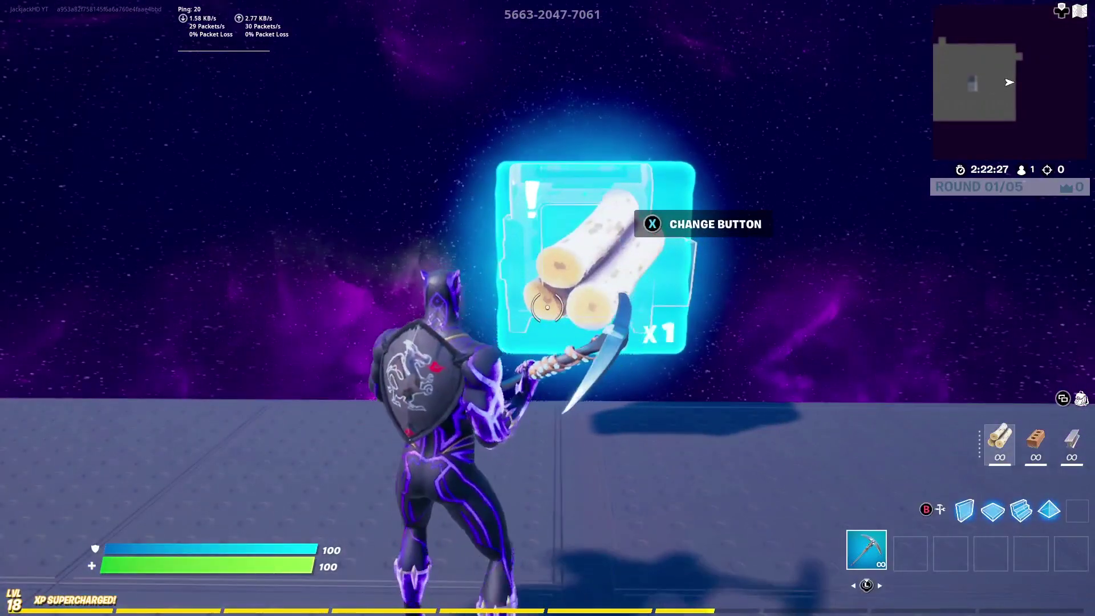
# Move around the wood conditional button in the running game and examine how the sky behaves.
pyautogui.press('w')
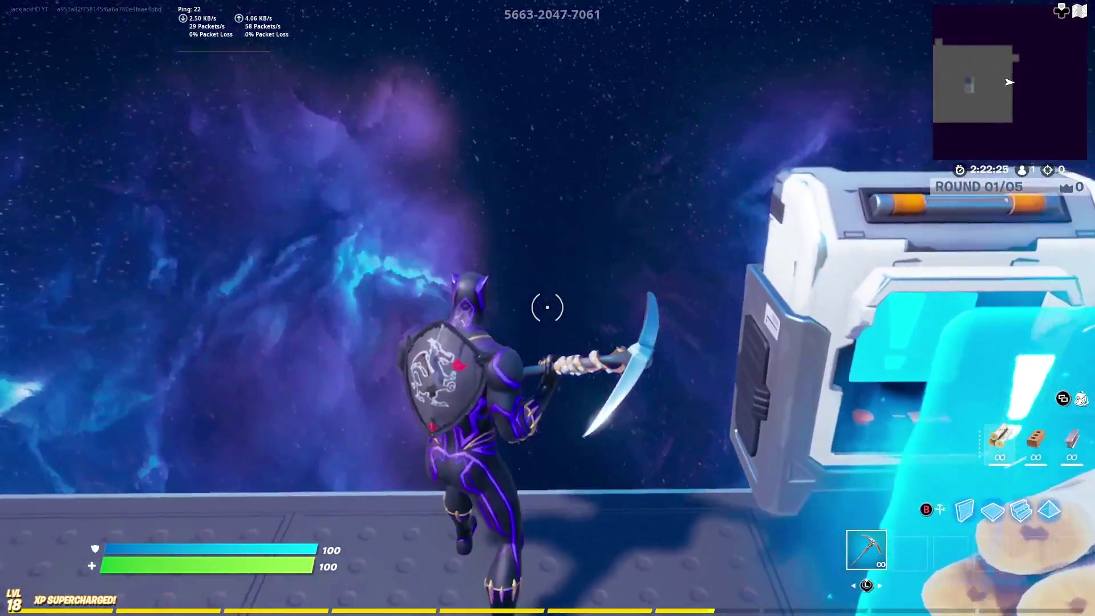
pyautogui.press('s')
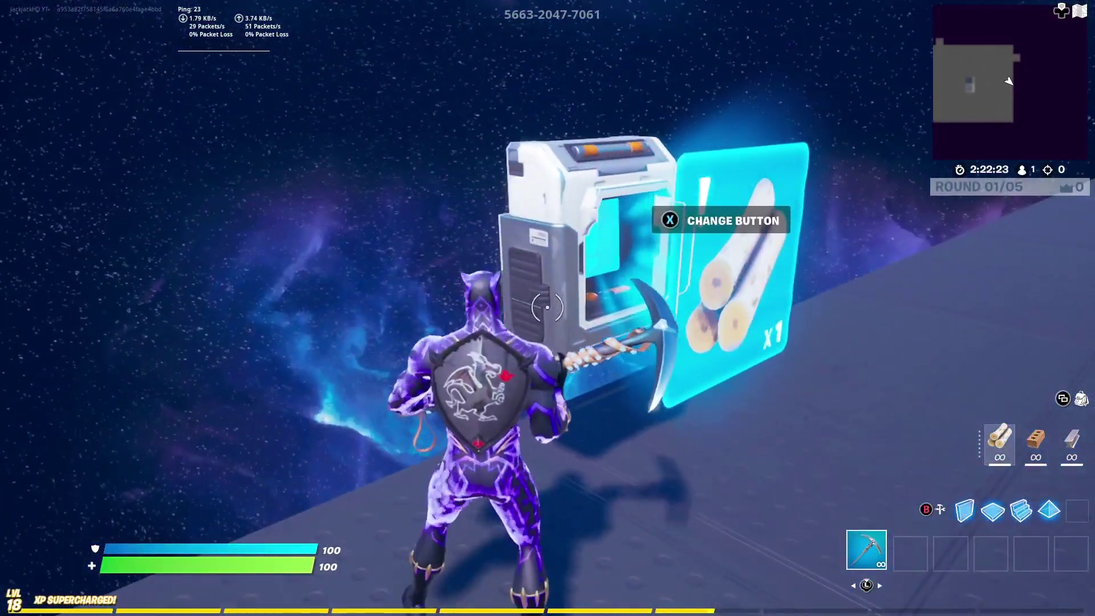
pyautogui.press('w')
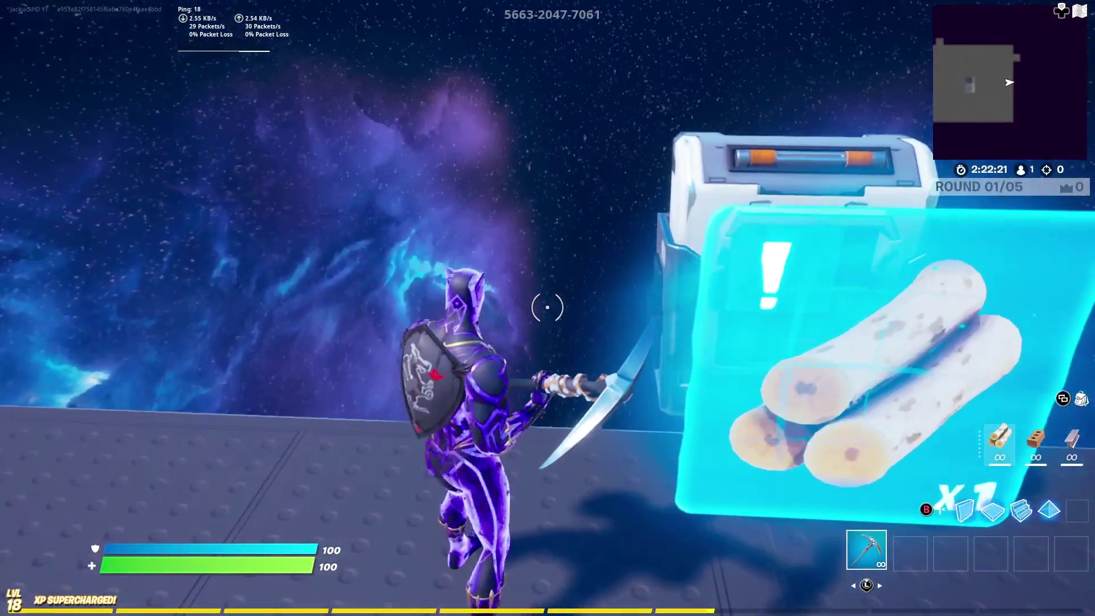
pyautogui.press('s')
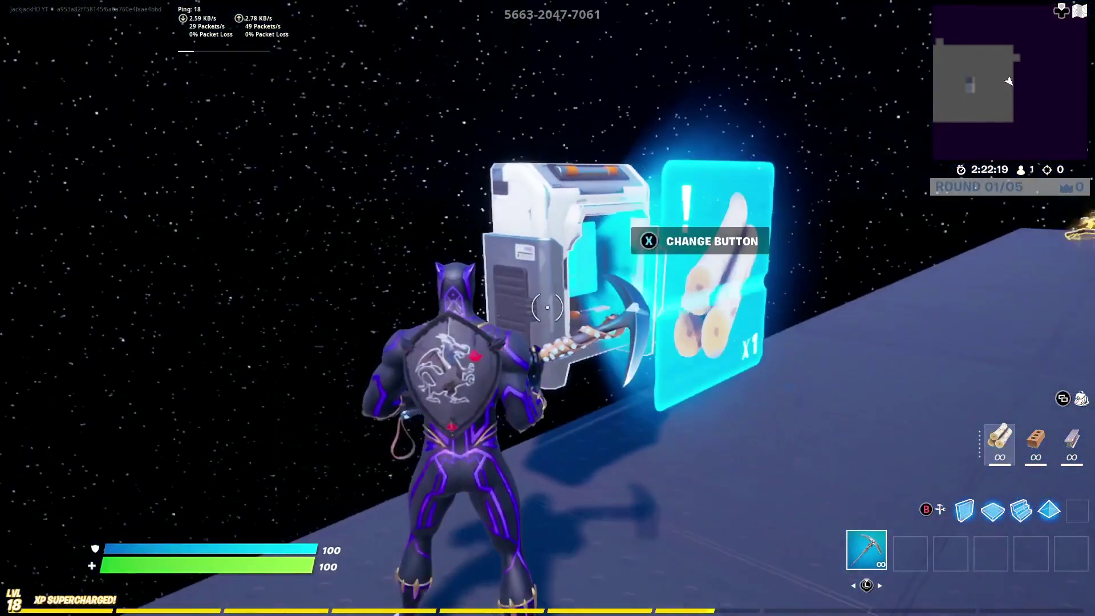
pyautogui.press('d')
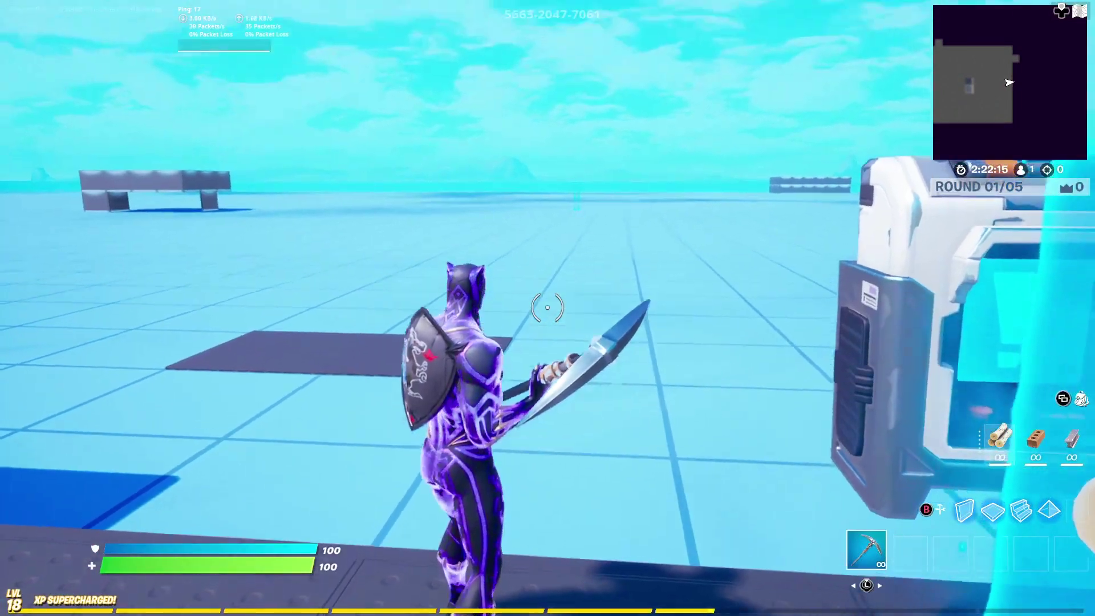
pyautogui.press('s')
pyautogui.press('w')
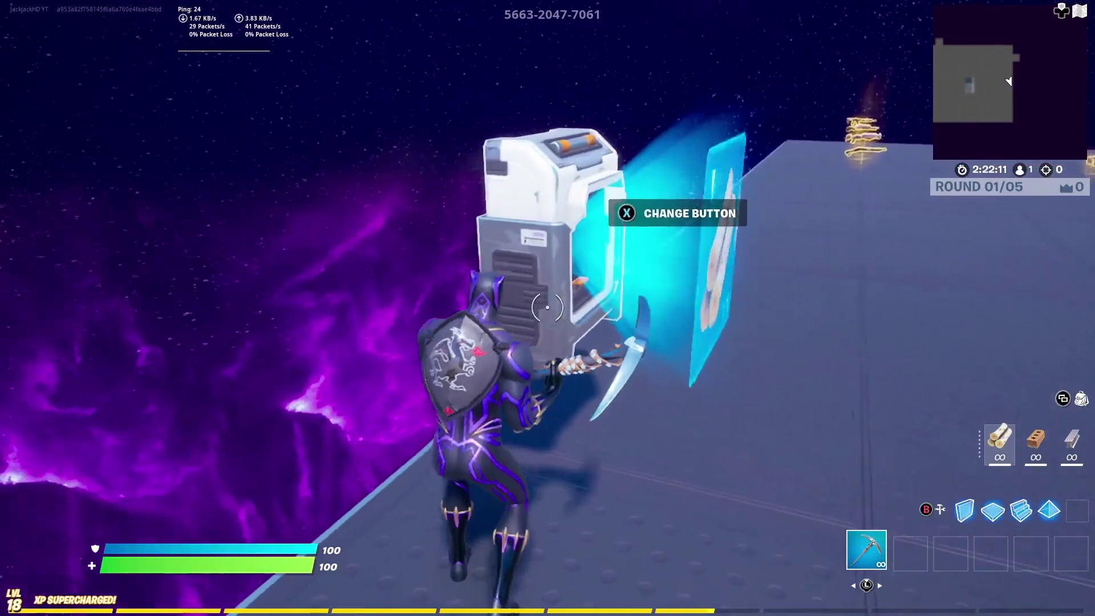
pyautogui.press('s')
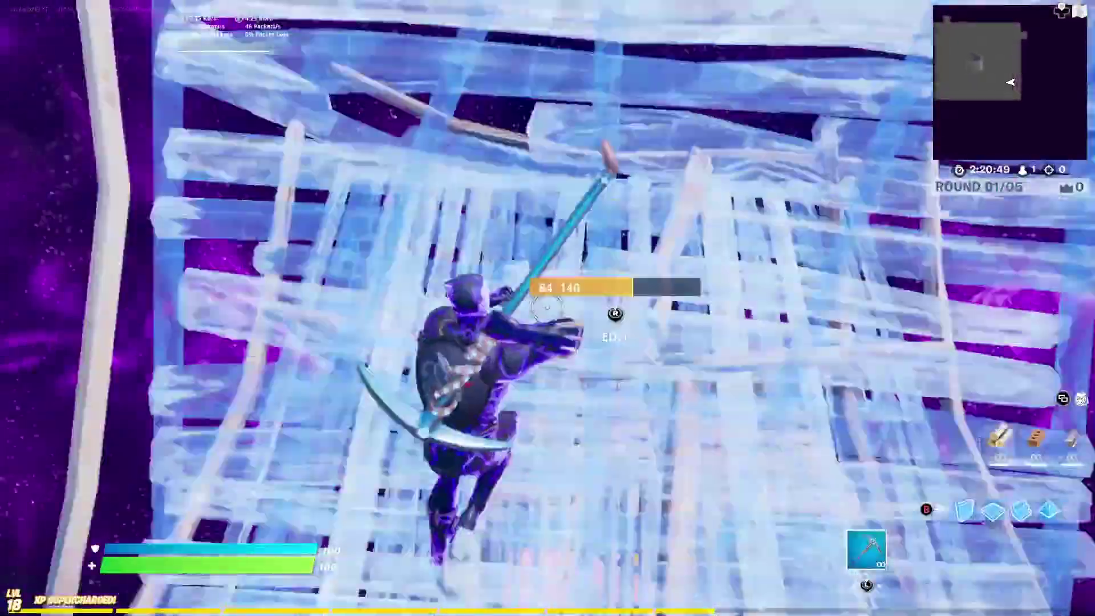
pyautogui.press('g')
pyautogui.press('g')
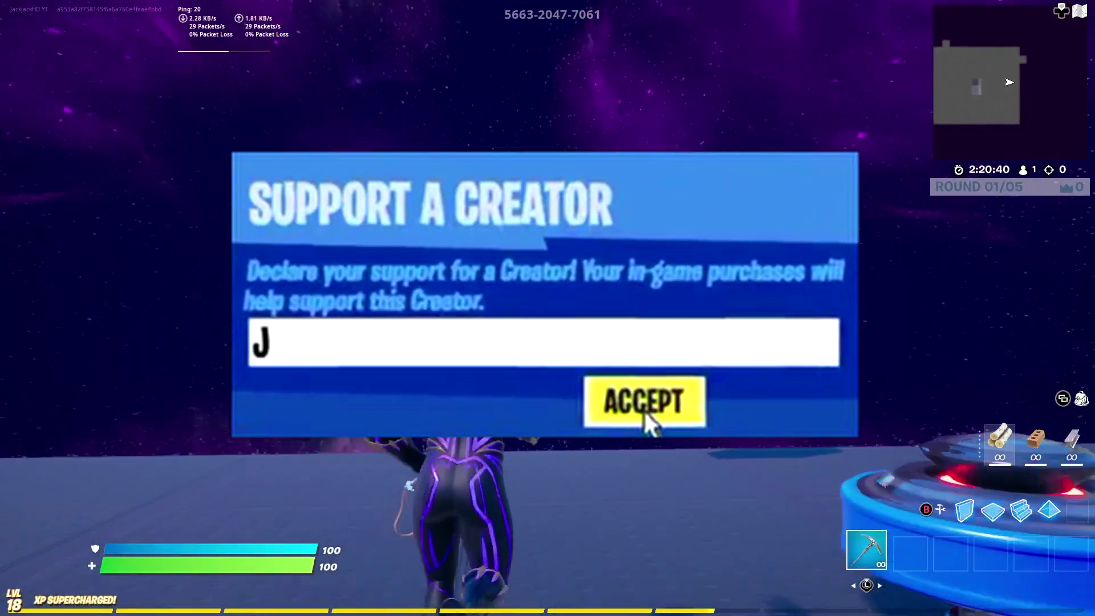
pyautogui.write('ackjackhd')
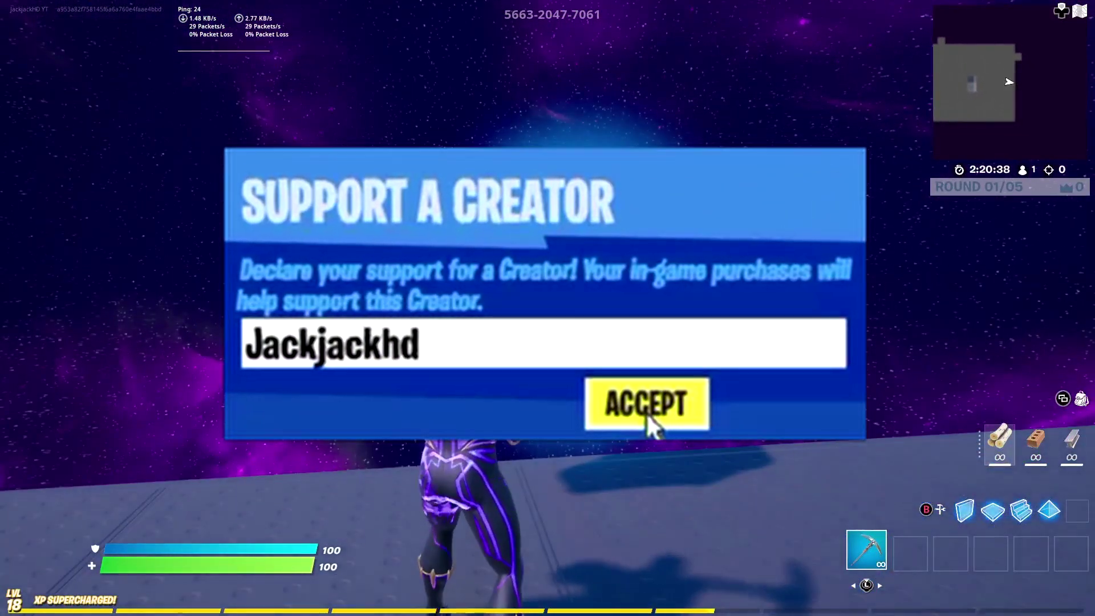
pyautogui.click(645, 412)
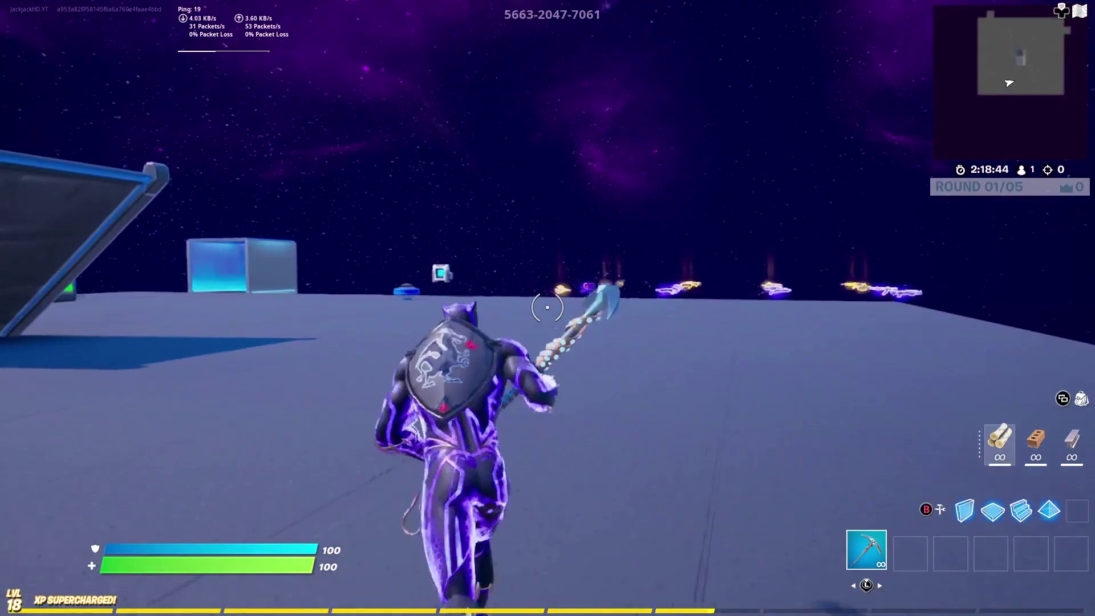
# Run across the platform past the conditional button to the stacked wooden structure.
pyautogui.press('w')
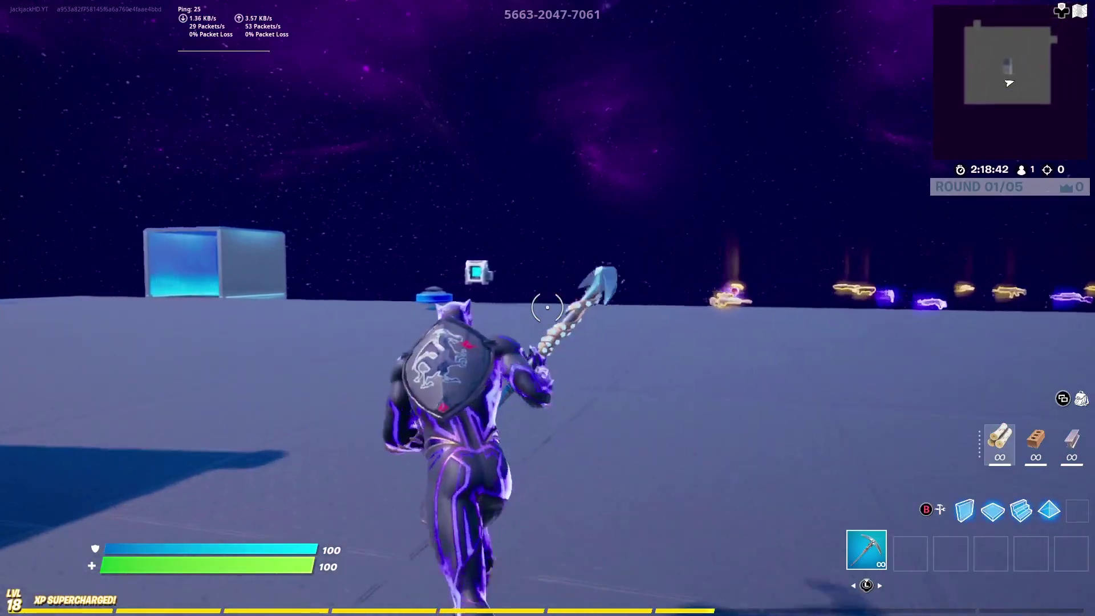
pyautogui.press('w')
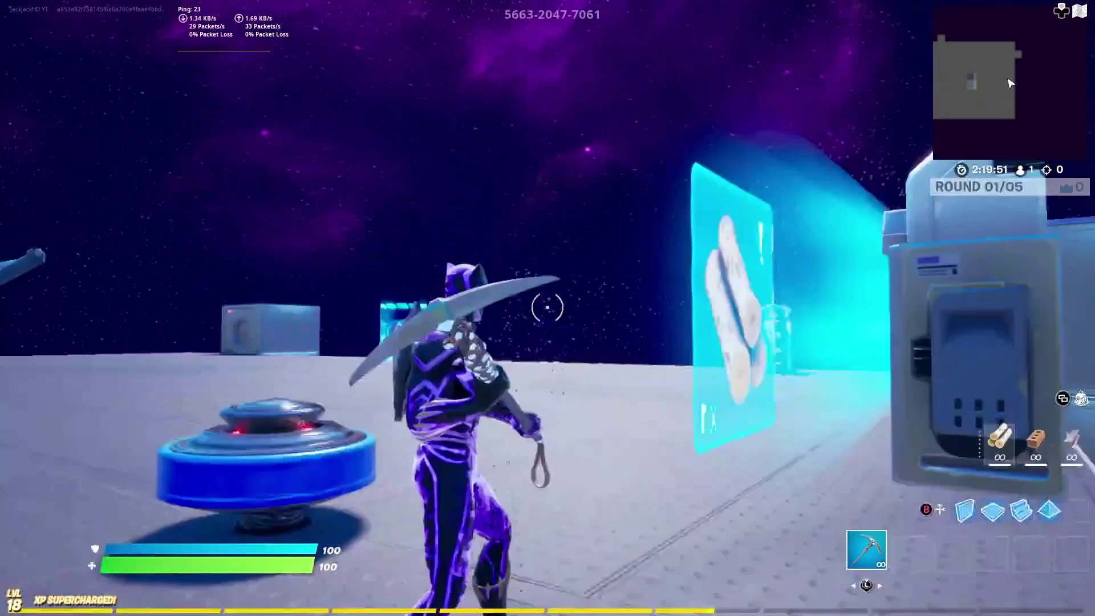
pyautogui.press('w')
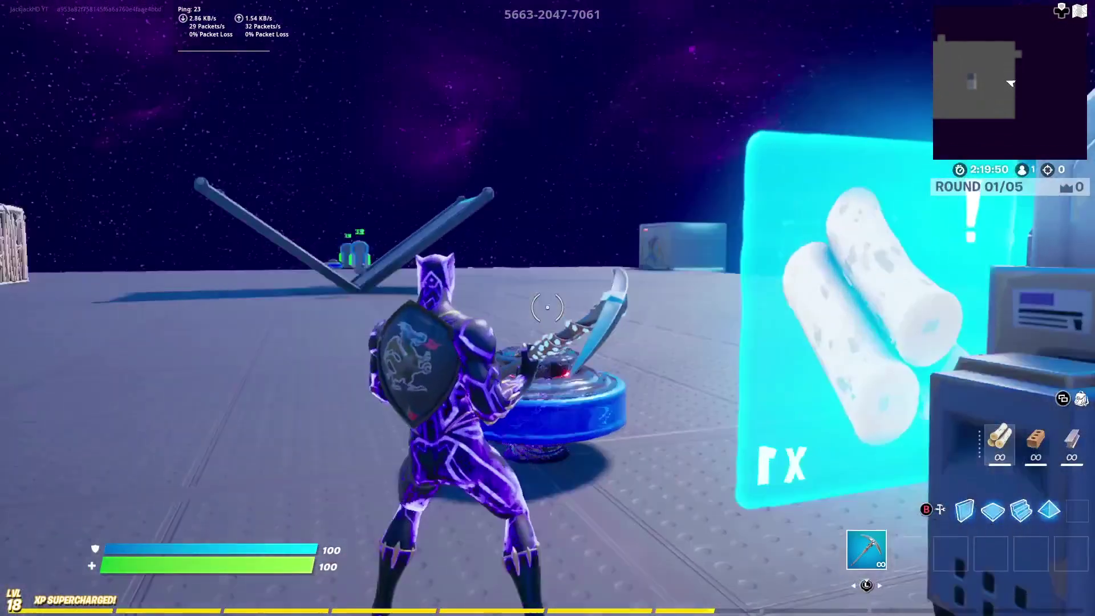
pyautogui.press('w')
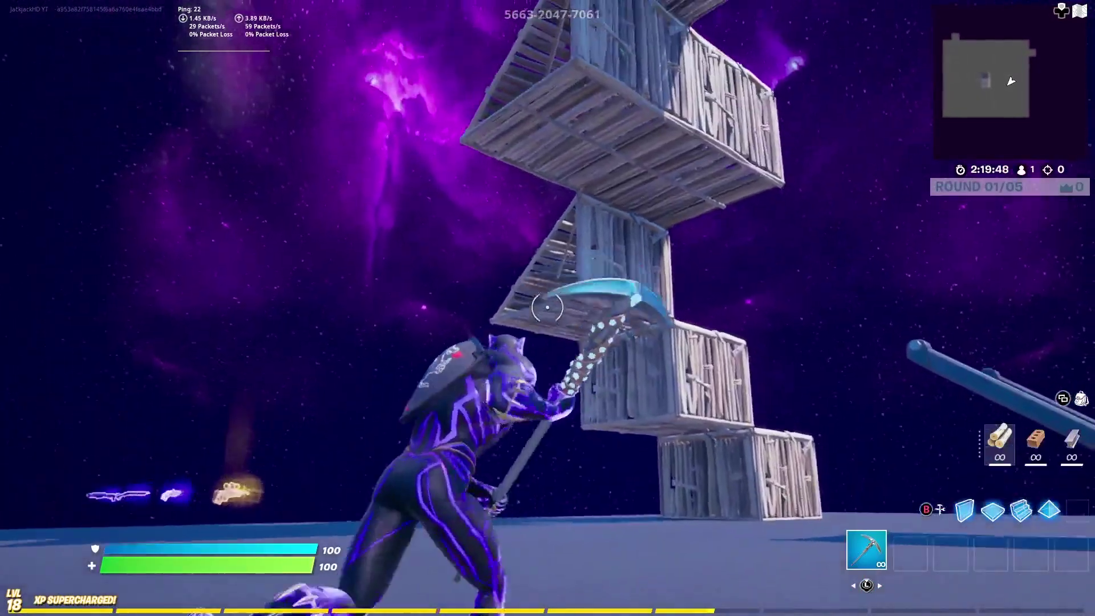